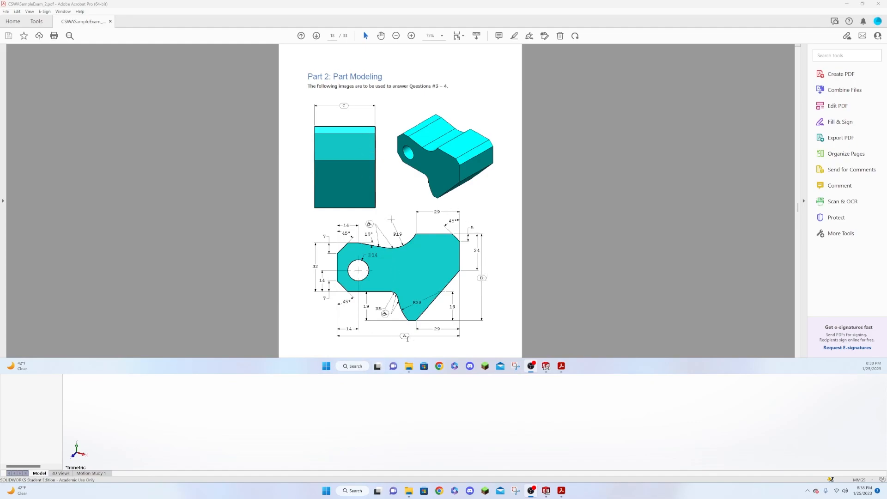
- Review the tool block drawing and the parameters given for questions 3 and 4 in the exam PDF
scroll(457, 276, down, 2)
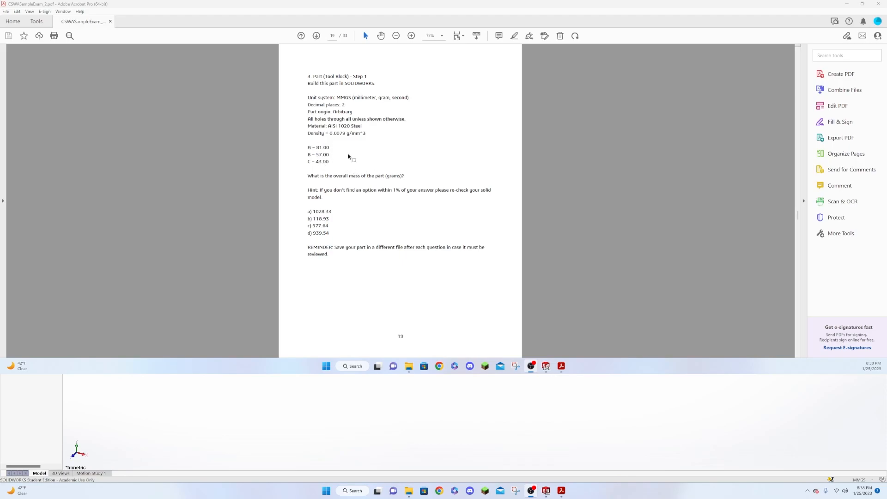
scroll(348, 154, up, 2)
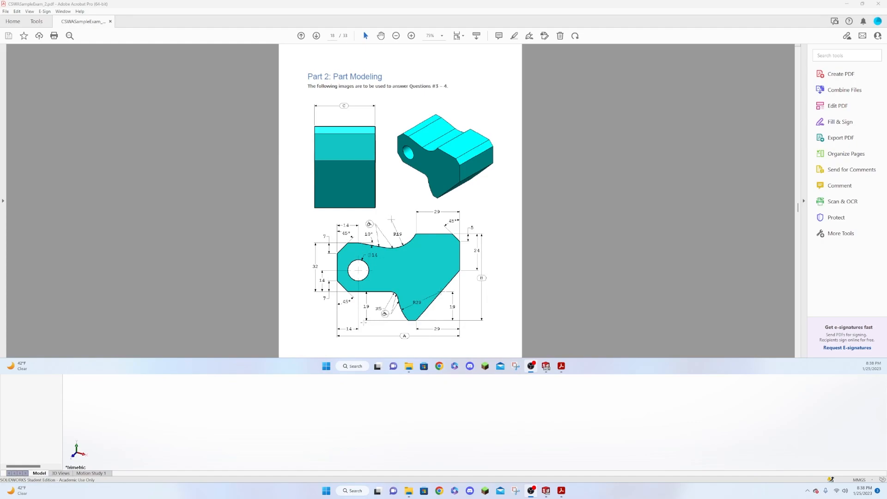
scroll(391, 219, down, 2)
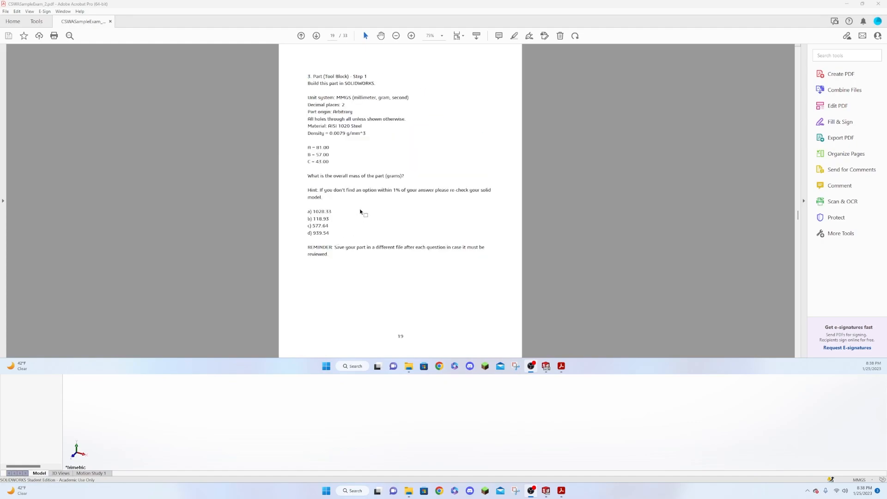
scroll(362, 213, down, 2)
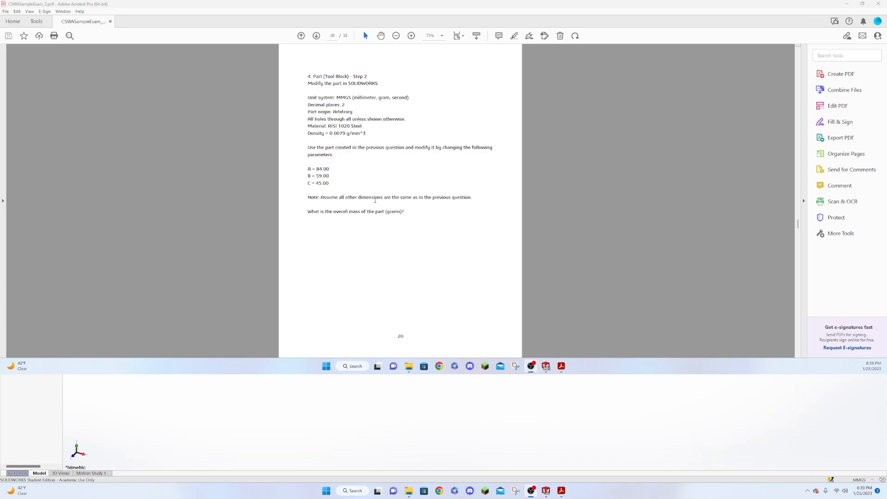
scroll(374, 201, up, 3)
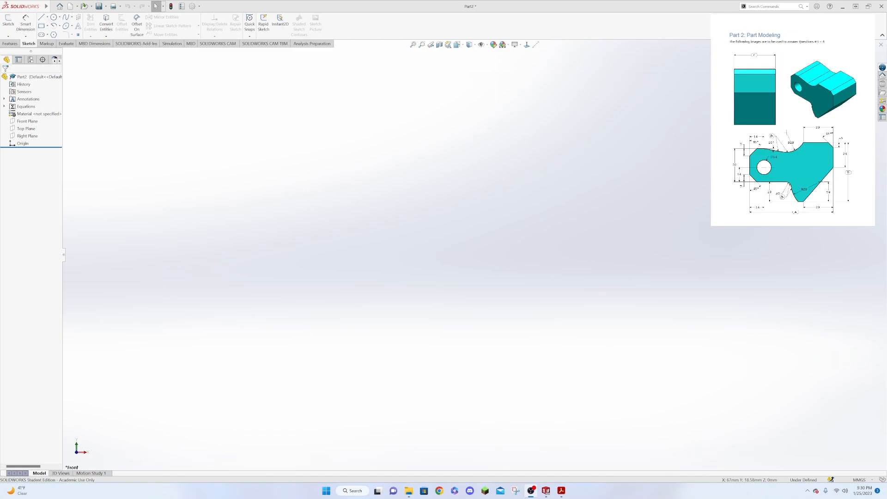
- Switch to SOLIDWORKS and create a new part document from the Part template
click(71, 6)
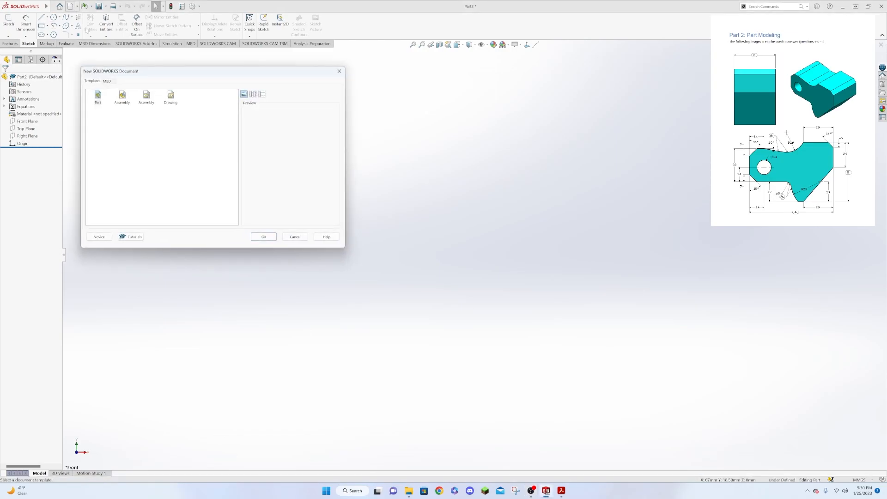
click(98, 96)
click(264, 237)
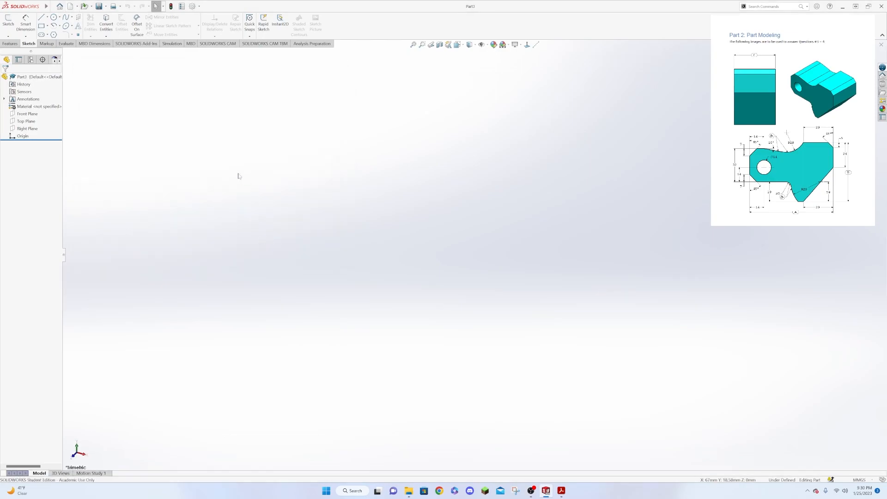
- Open the part's equations and add a global variable a with the value 81
click(53, 6)
mouse_move(100, 7)
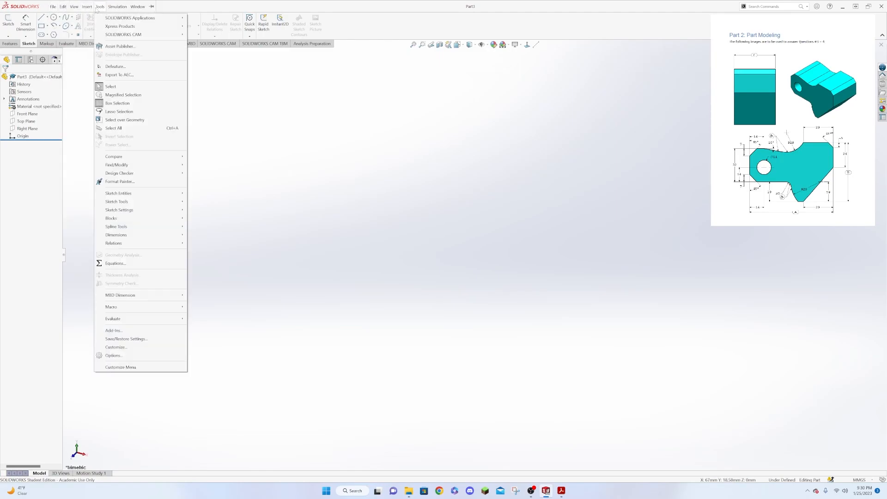
click(127, 264)
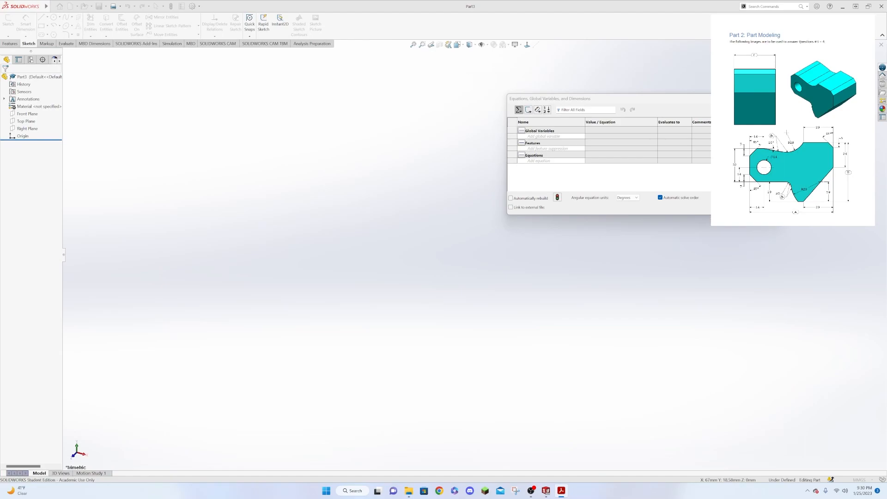
click(543, 136)
text(a)
key(Tab)
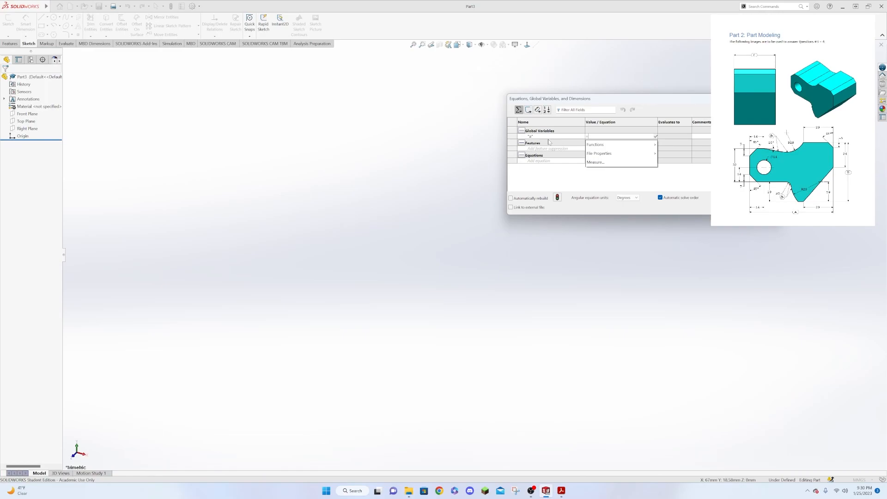
text(81)
key(Return)
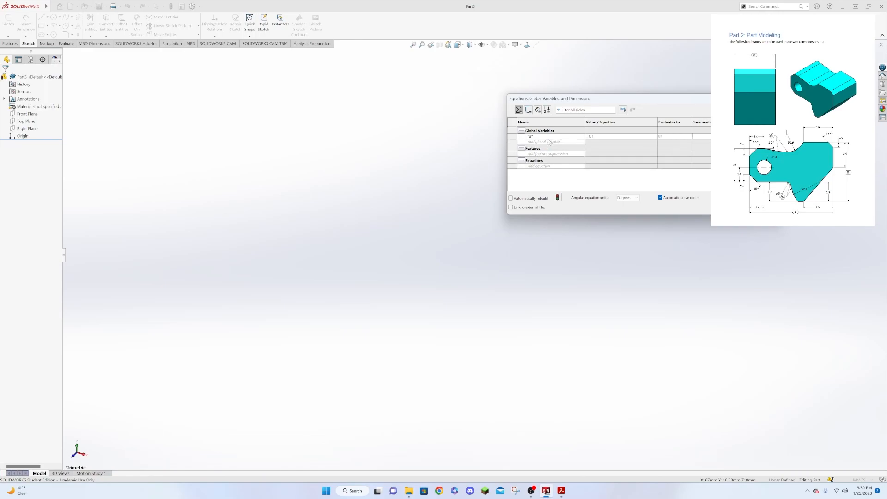
- Add the global variables b = 57 and c = 43, and accept the equations
click(549, 141)
text(b)
key(Tab)
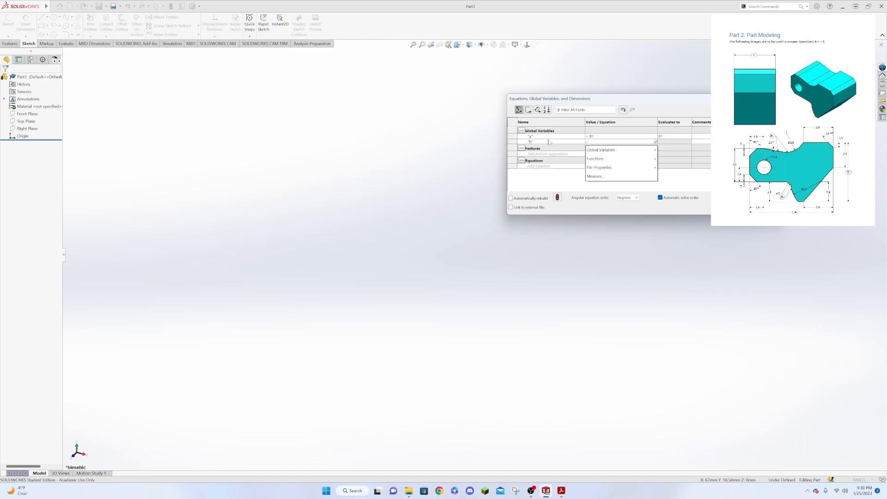
text(57)
key(Return)
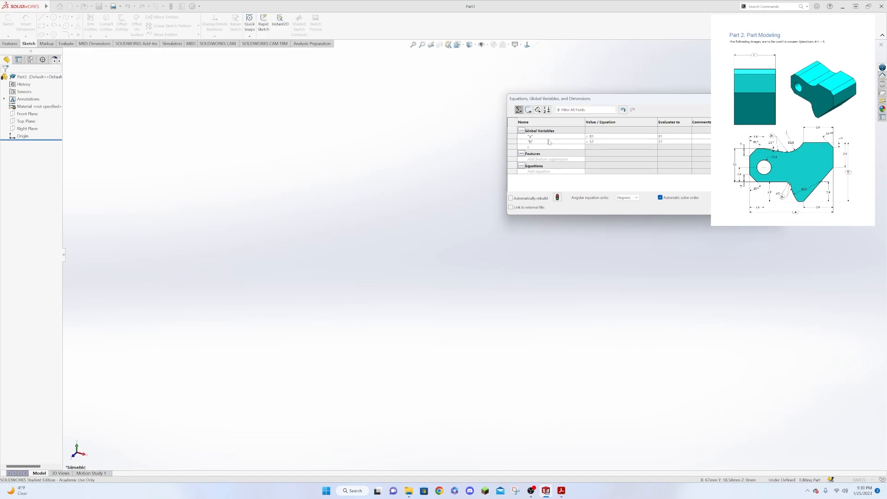
text(c)
key(Tab)
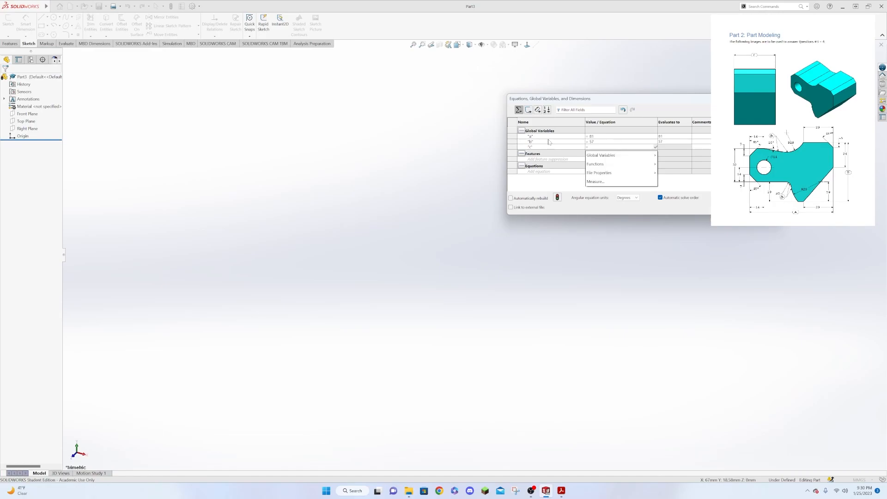
text(43)
key(Return)
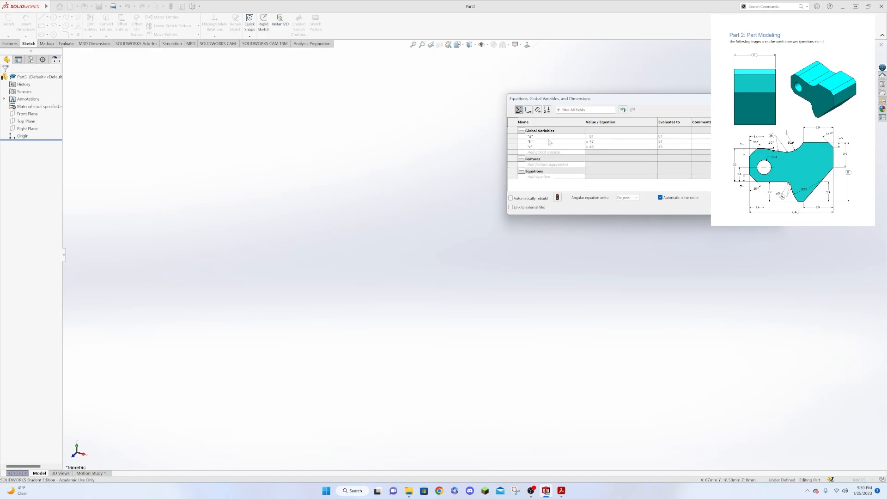
key(Return)
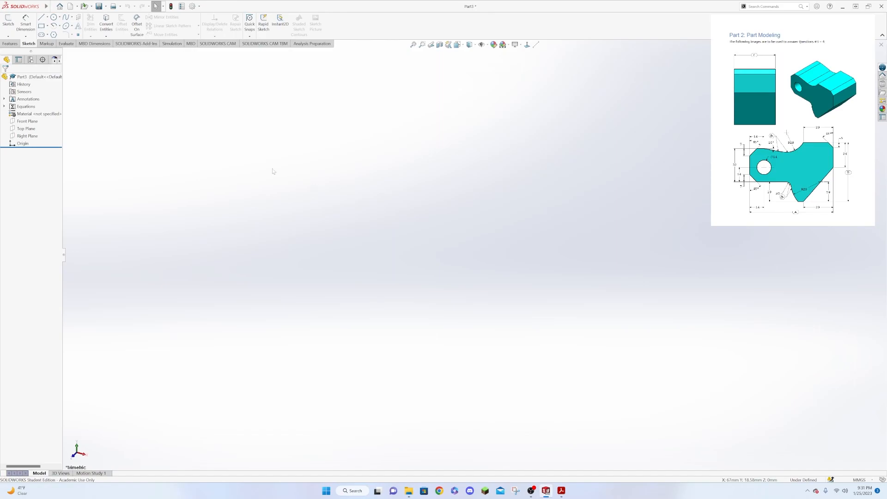
- Start a sketch on the Front Plane and draw a circle about 21 mm in diameter centred on the origin
click(27, 122)
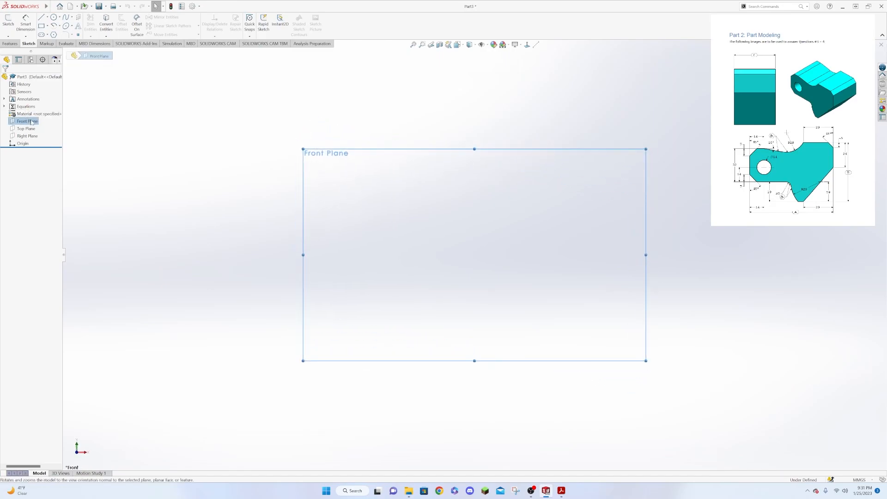
right_click(33, 122)
click(37, 113)
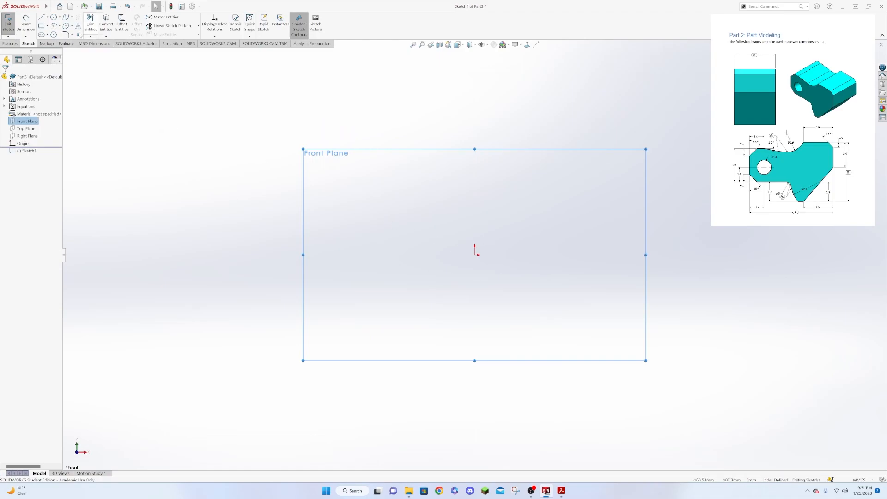
click(54, 17)
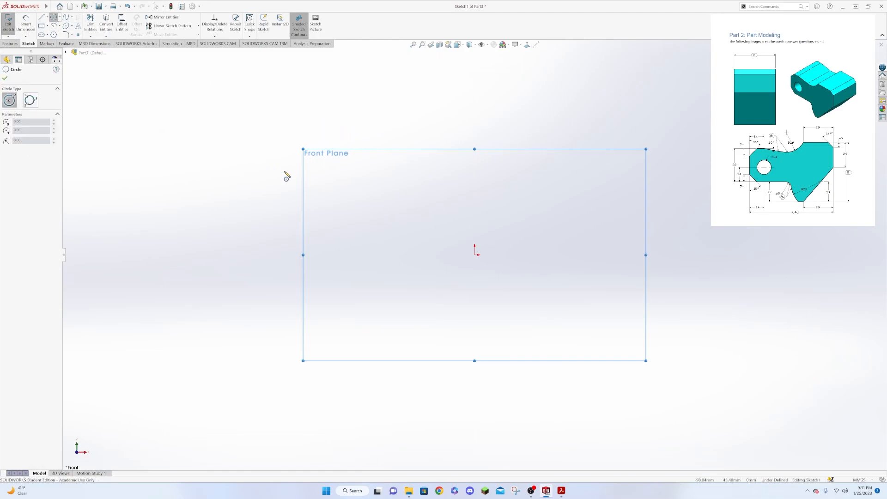
click(474, 255)
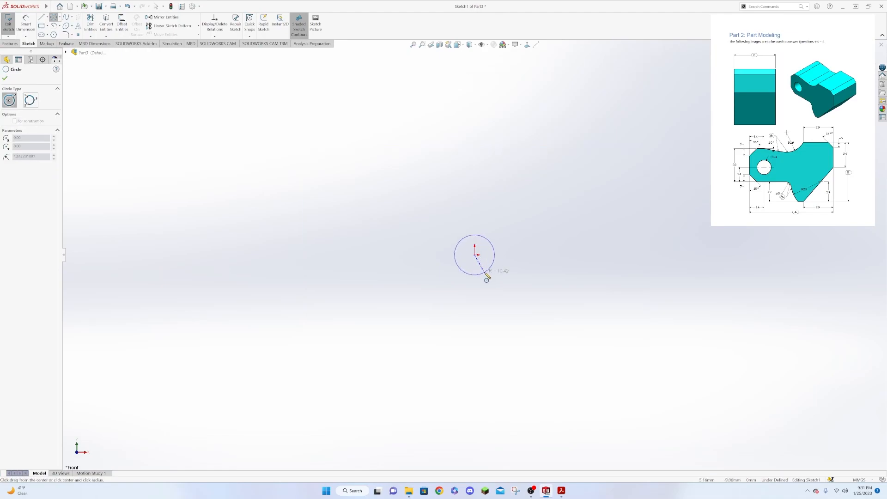
click(485, 273)
key(Escape)
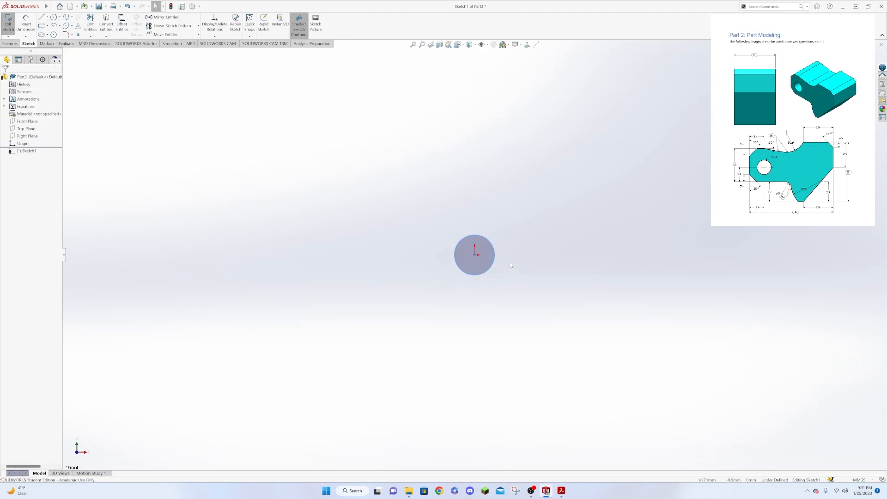
- Dimension the circle's diameter as 14 mm
click(25, 24)
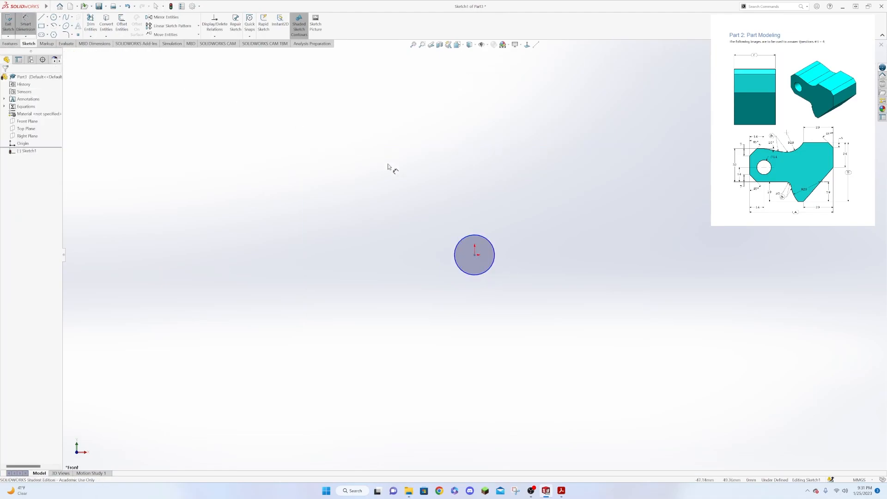
click(487, 240)
click(514, 218)
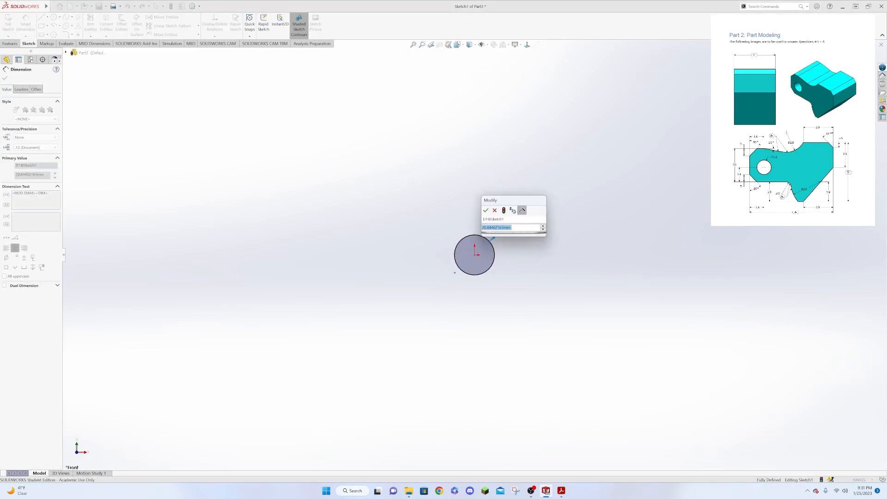
text(14)
key(Return)
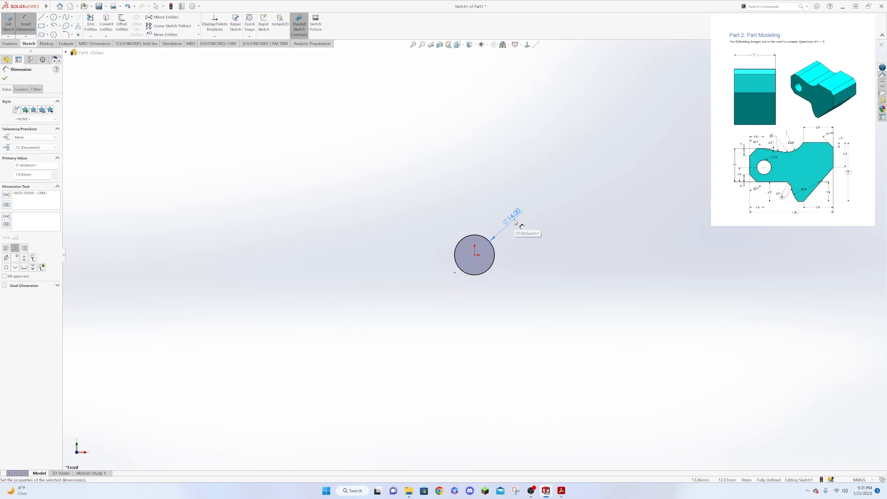
key(Escape)
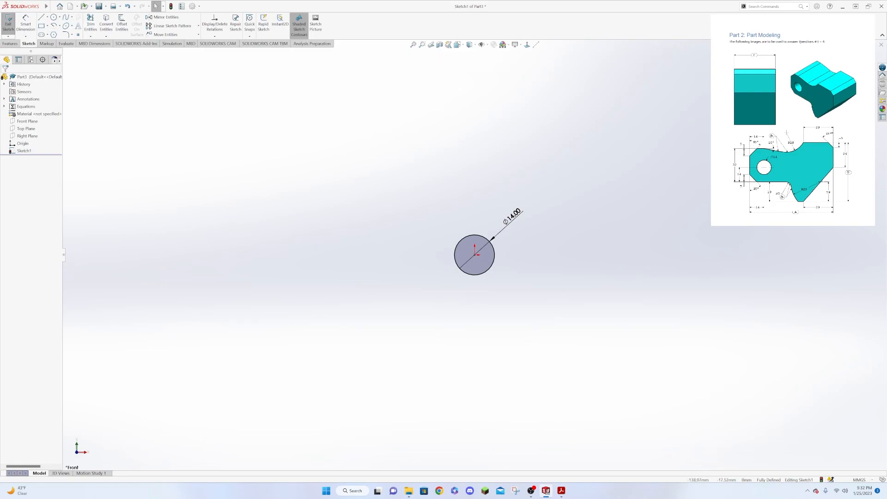
- Sketch a corner rectangle about 153 mm wide and 97 mm high around the circle
click(52, 6)
click(41, 25)
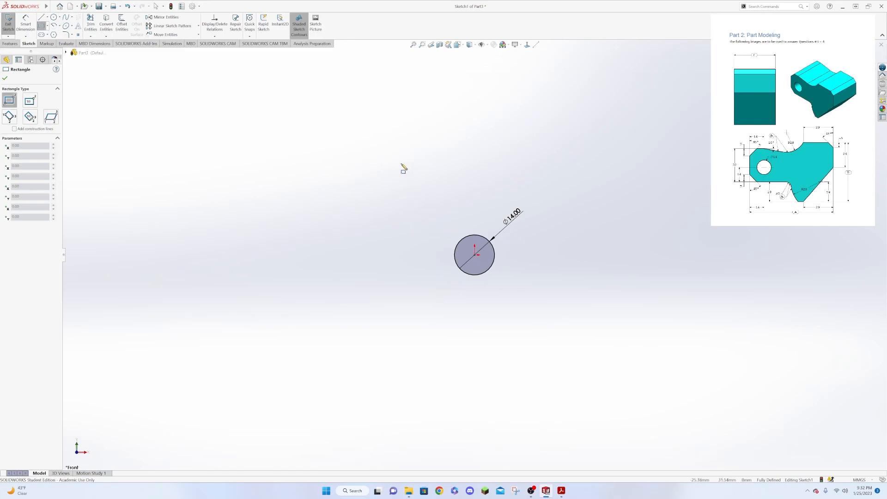
click(381, 163)
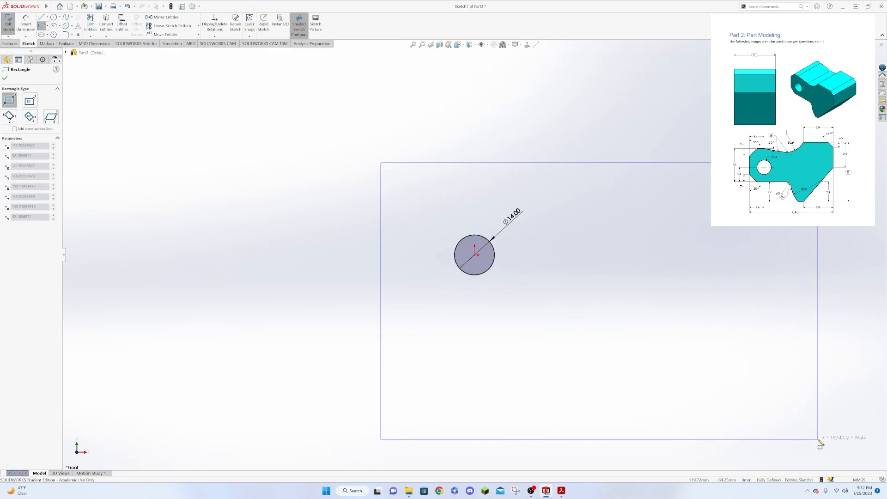
click(820, 440)
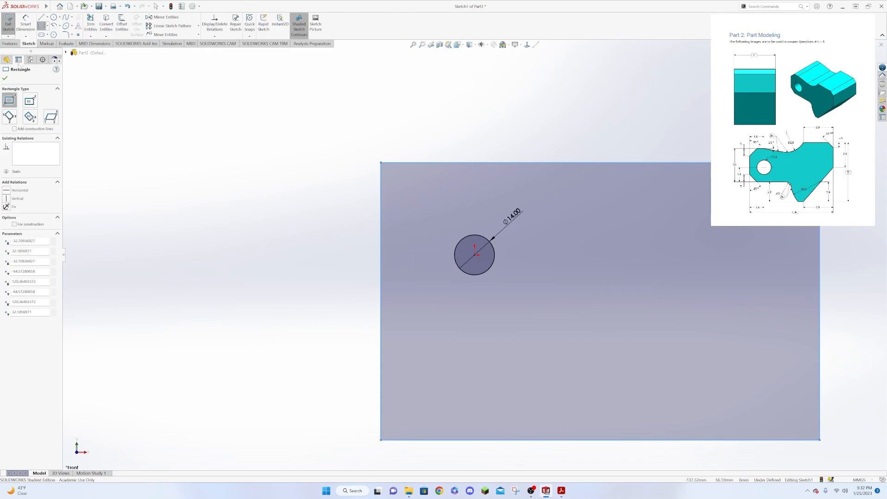
click(5, 79)
- Dimension the rectangle's left vertical edge and set its height to 57 mm
click(26, 24)
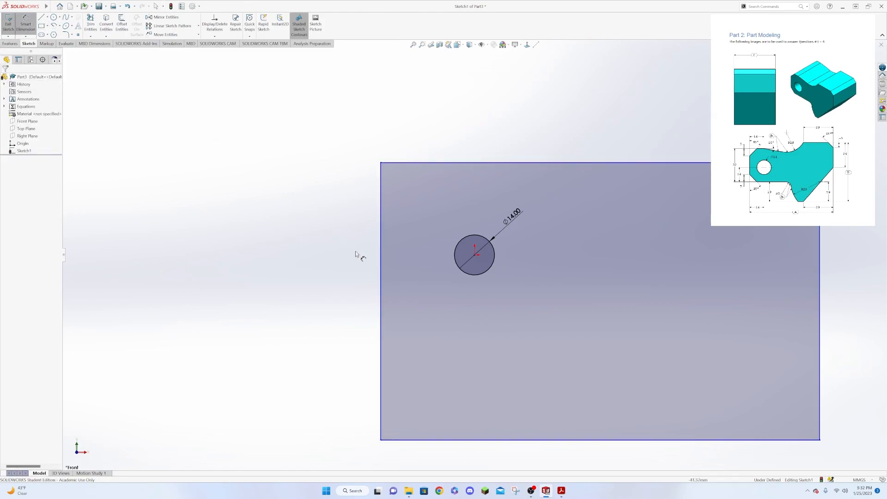
click(380, 267)
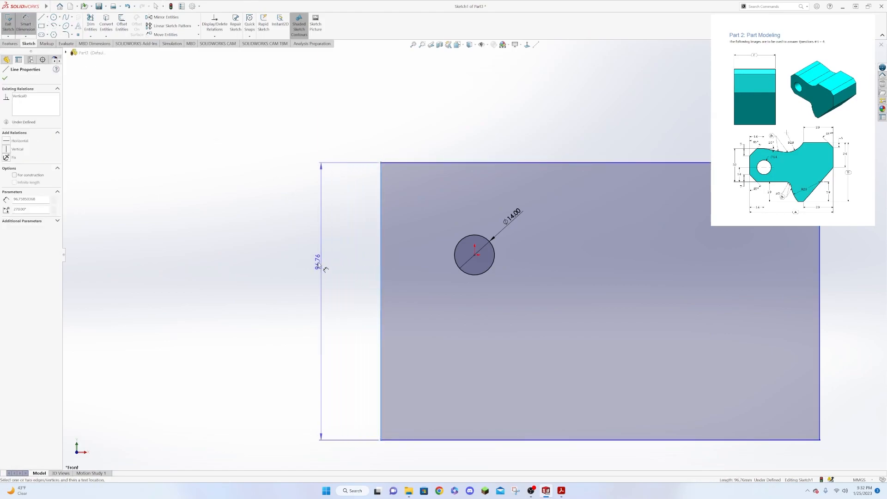
click(317, 271)
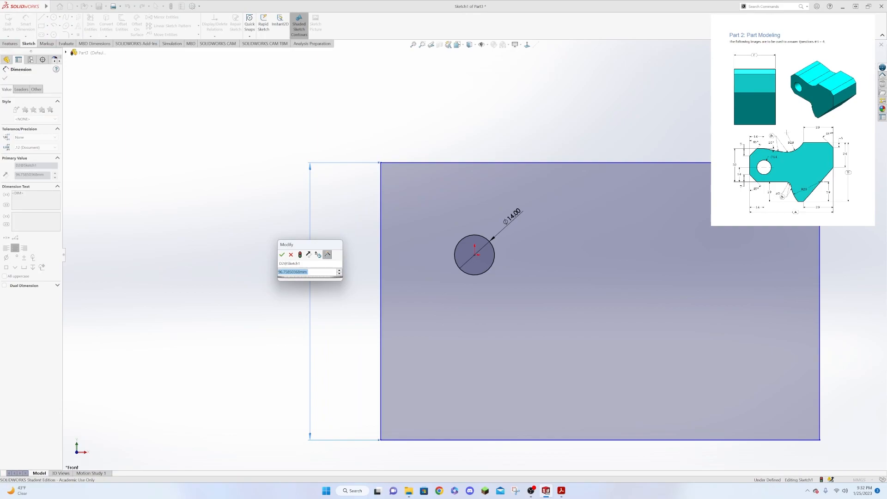
text(")
text(7)
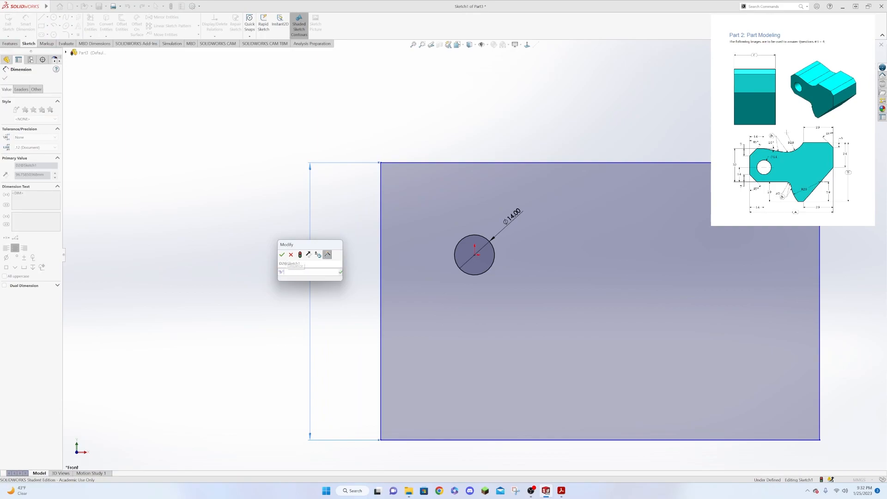
key(Return)
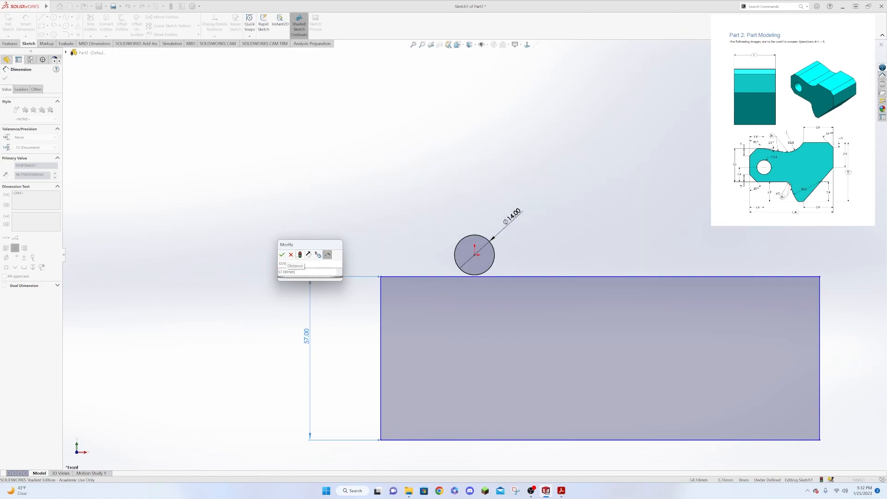
click(282, 255)
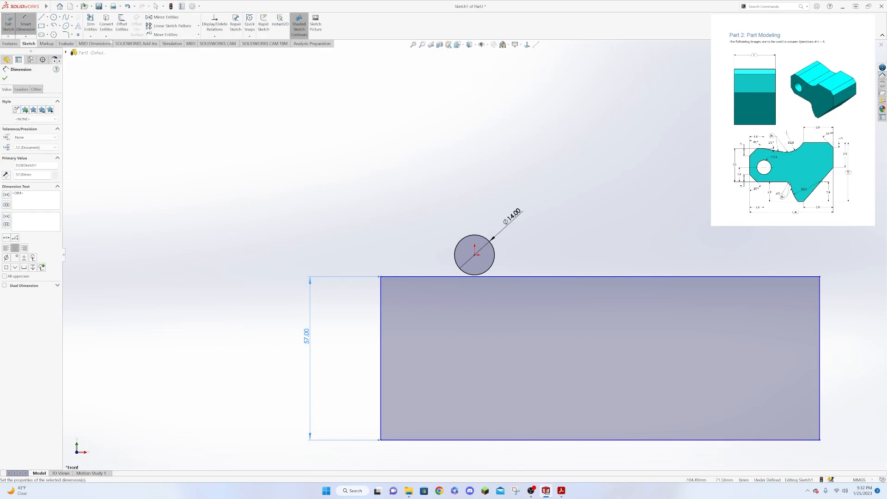
- Dimension the rectangle's upper horizontal edge and set its width to 81 mm
click(594, 276)
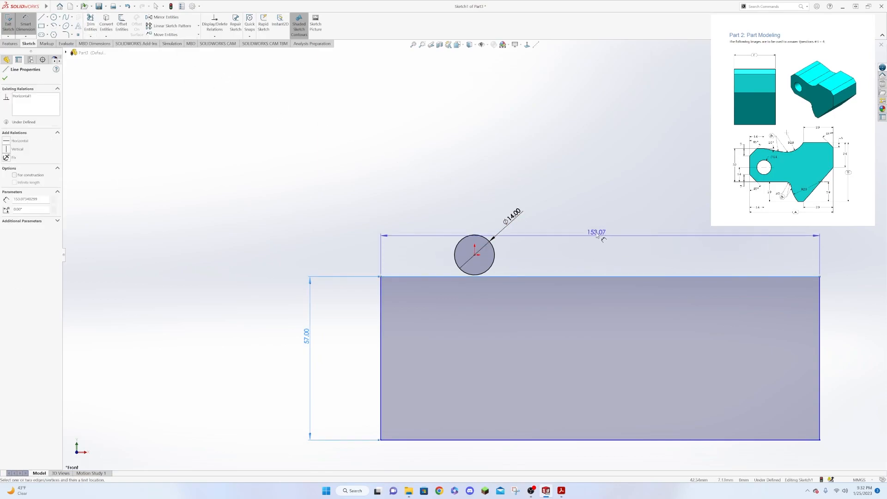
click(595, 189)
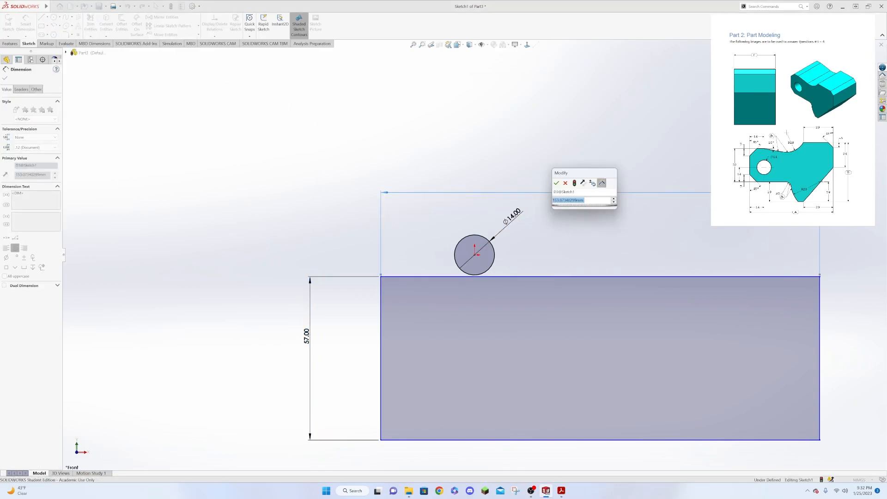
text(81.00mm)
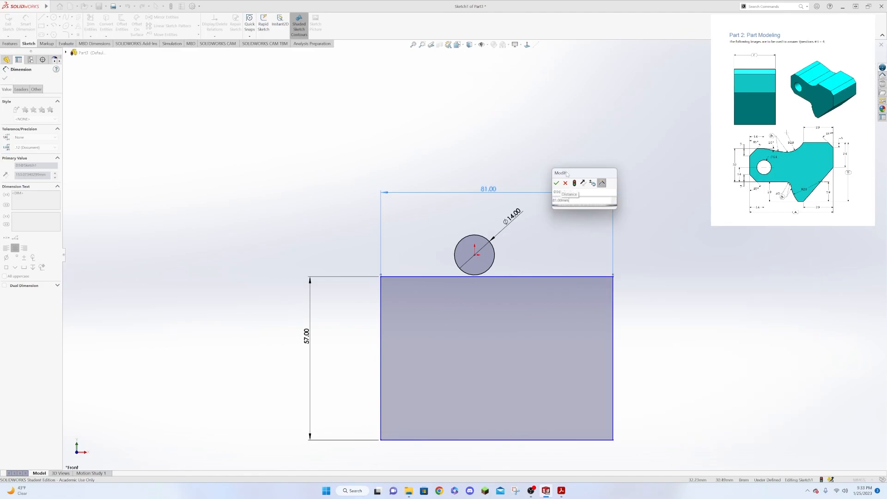
key(Return)
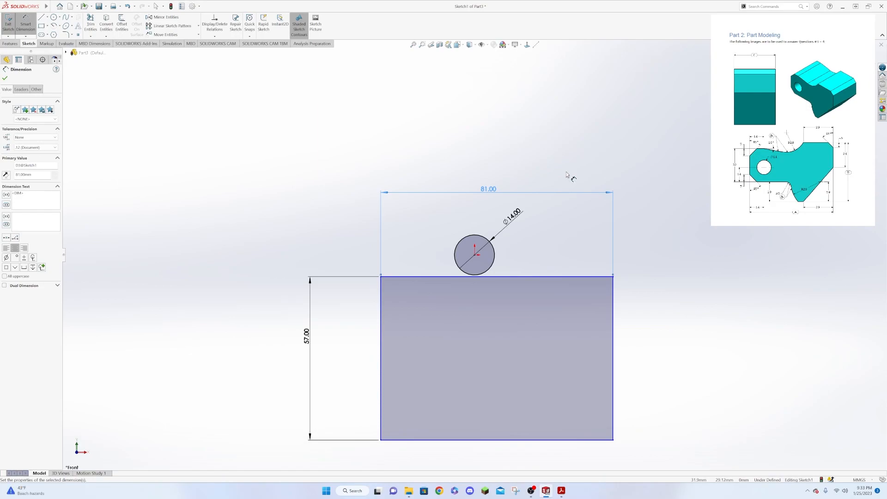
key(Escape)
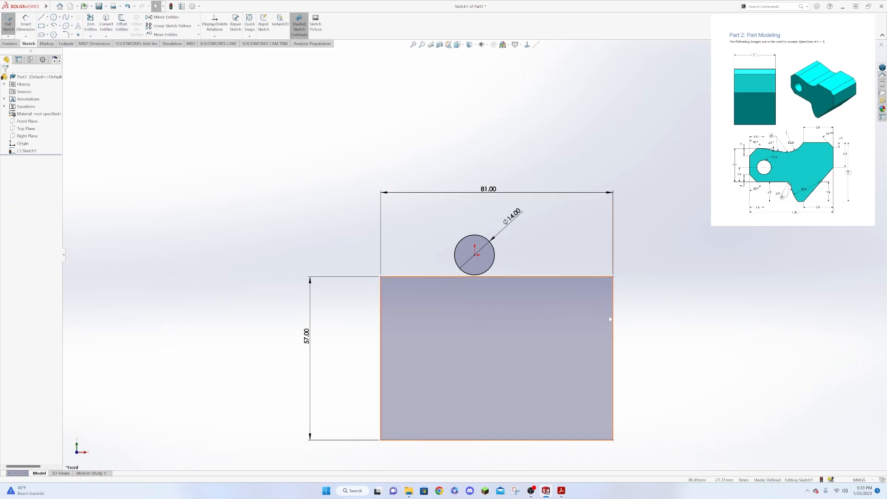
- Convert all four edges of the rectangle to construction geometry
click(567, 343)
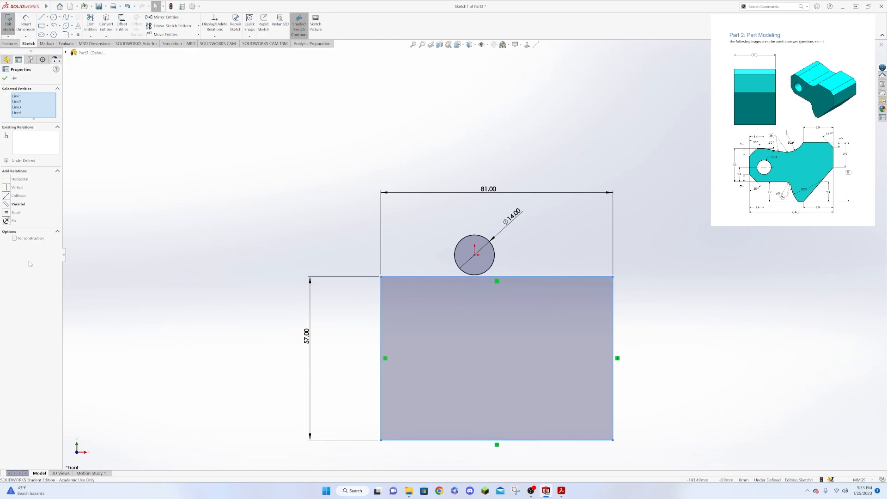
click(14, 238)
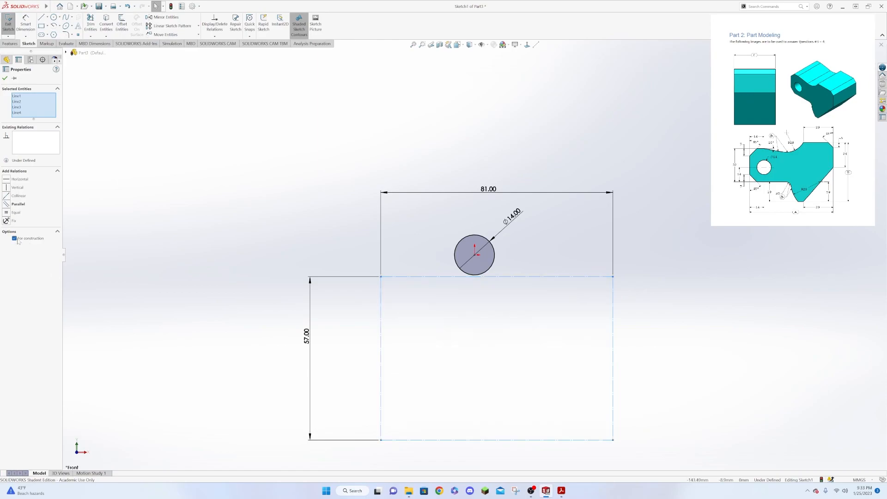
click(490, 362)
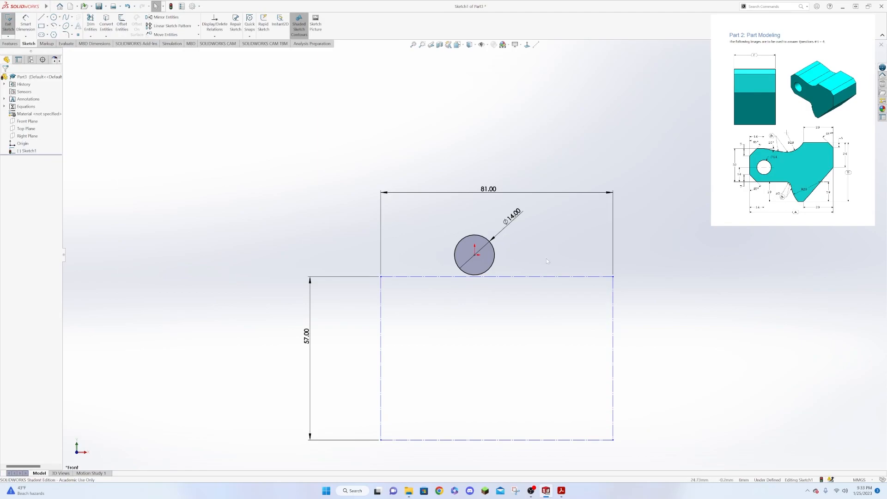
- Move the construction rectangle up and to the right so that it encloses the circle near its left edge
click(549, 277)
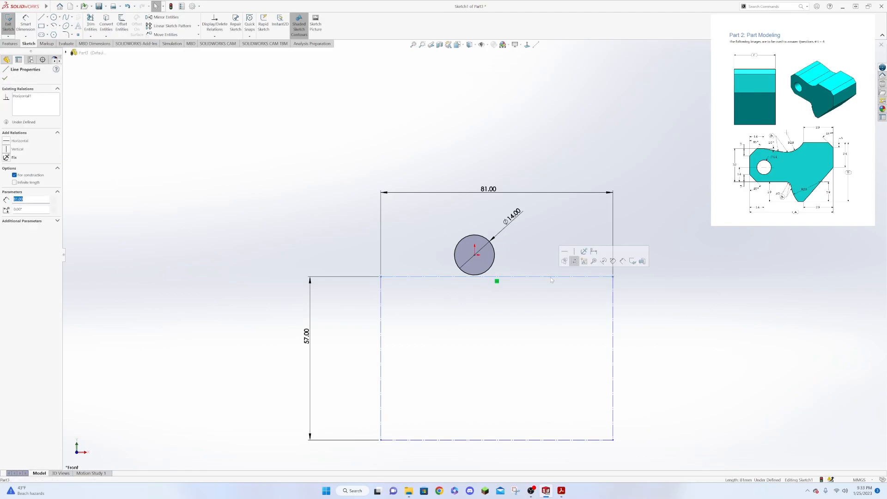
mouse_move(551, 279)
mouse_down()
mouse_move(544, 215)
mouse_move(586, 183)
mouse_up()
drag(617, 260, 658, 255)
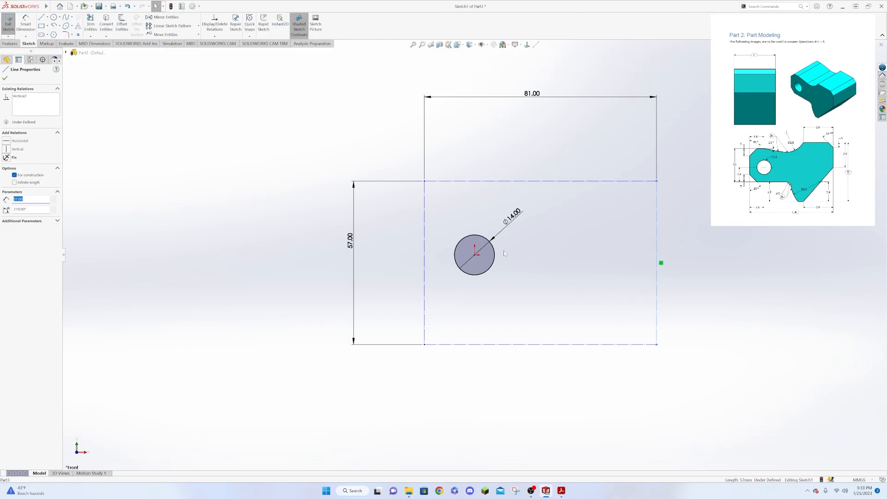
click(317, 205)
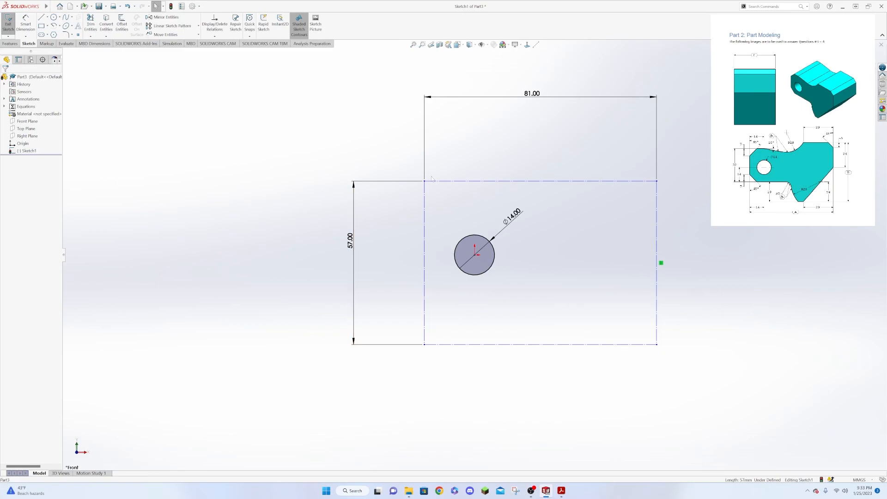
- Dimension the horizontal distance from the circle's centre to the rectangle's left edge as 14 mm
click(26, 23)
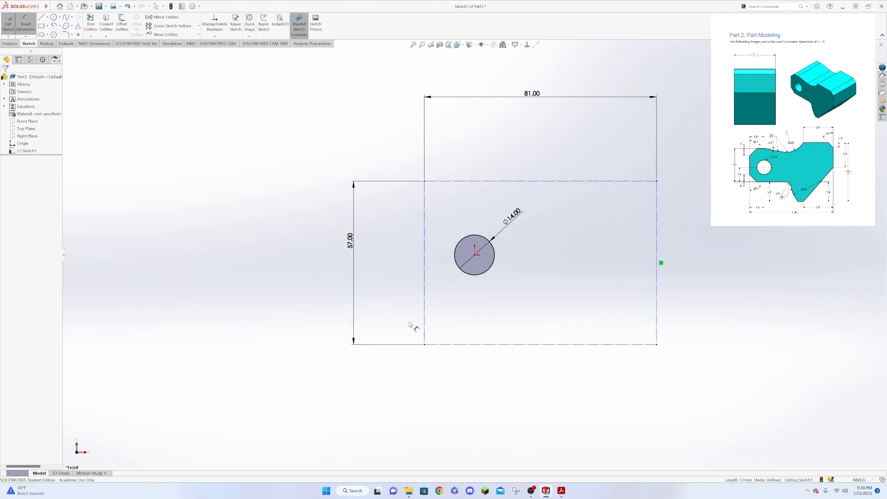
click(475, 256)
click(425, 257)
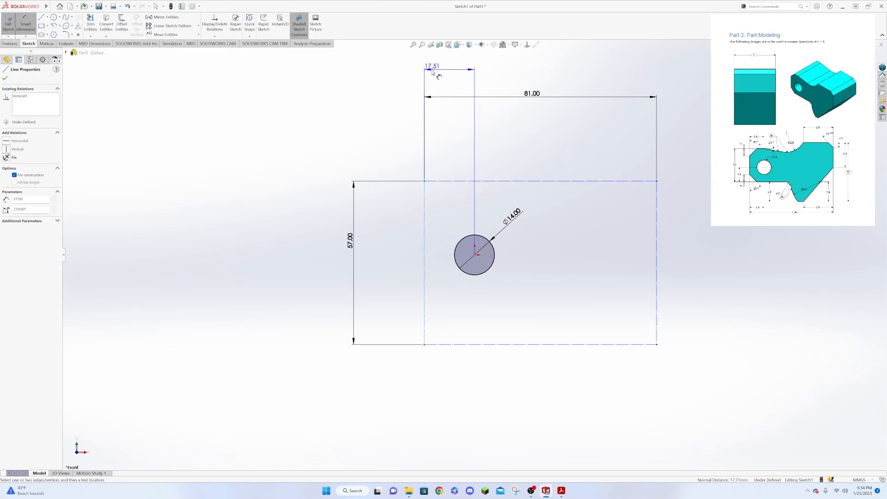
click(447, 66)
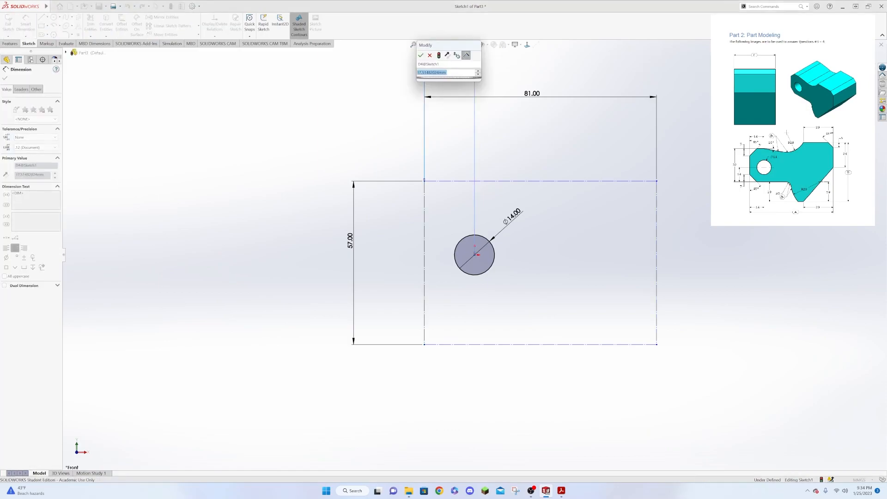
text(14)
key(Return)
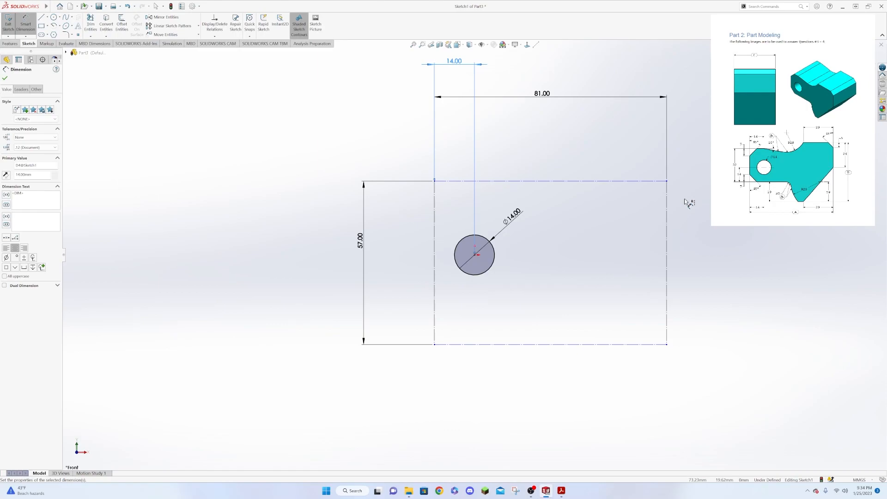
- Dimension the vertical distance from the circle's centre to the rectangle's lower edge as 33 mm
click(475, 256)
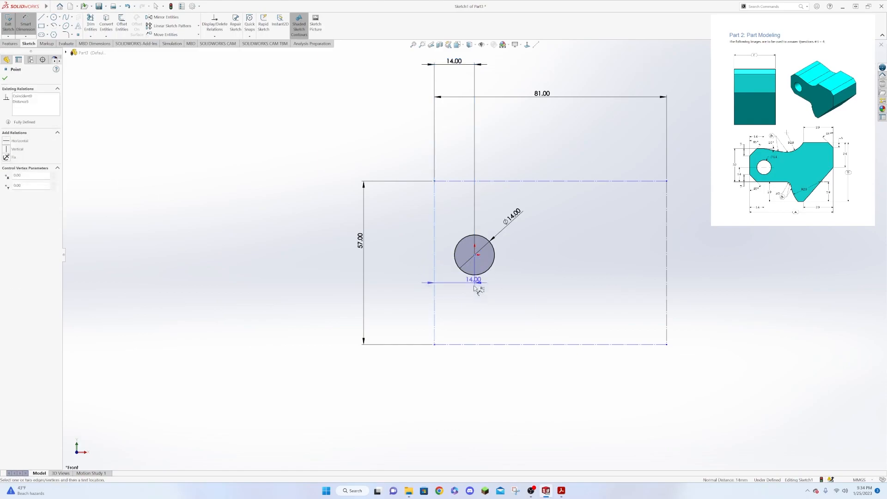
click(499, 344)
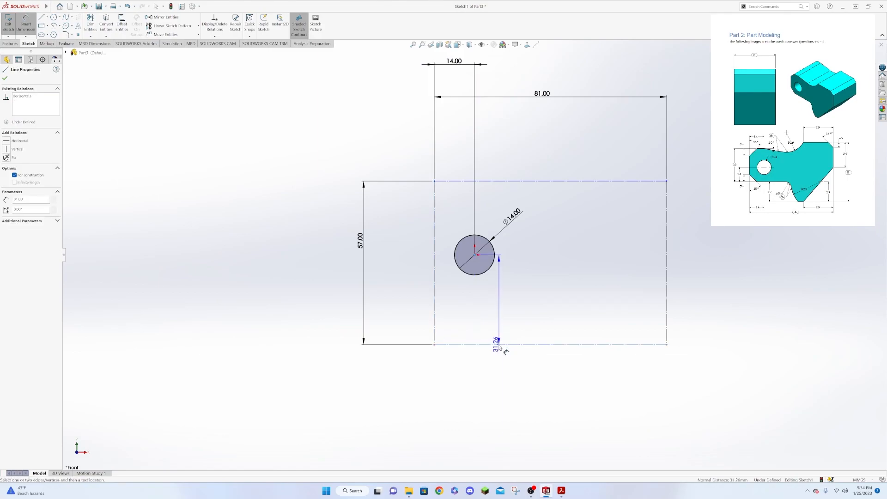
click(271, 329)
text(33)
key(Return)
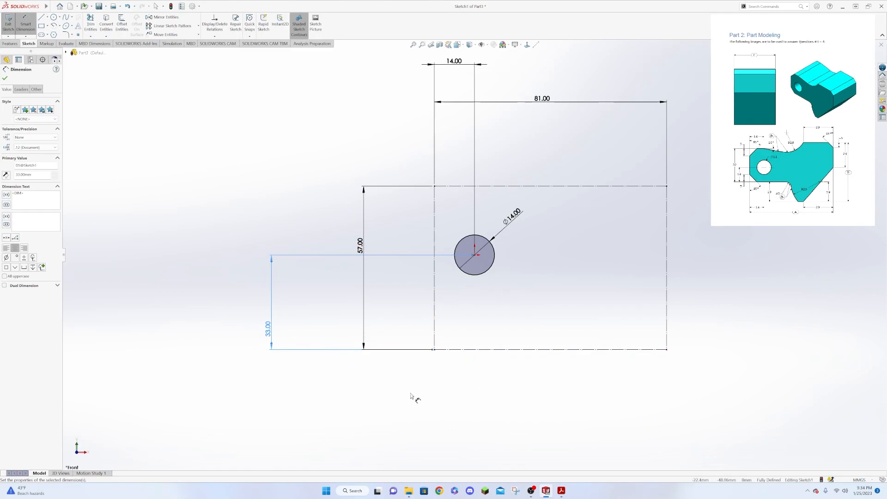
key(Escape)
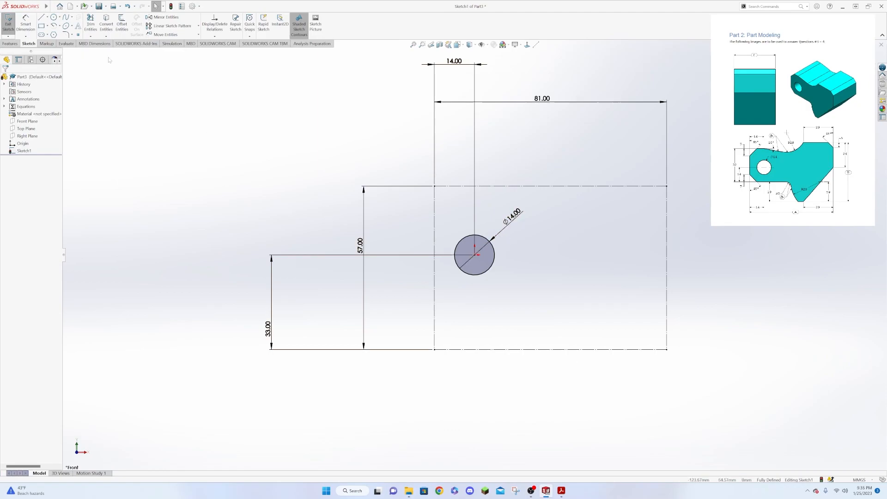
- Sketch the profile's left edge, upper-left chamfer, short horizontal and shallow downward segments, ending with a tangent arc of about 18 mm radius to the rectangle's upper edge
click(42, 18)
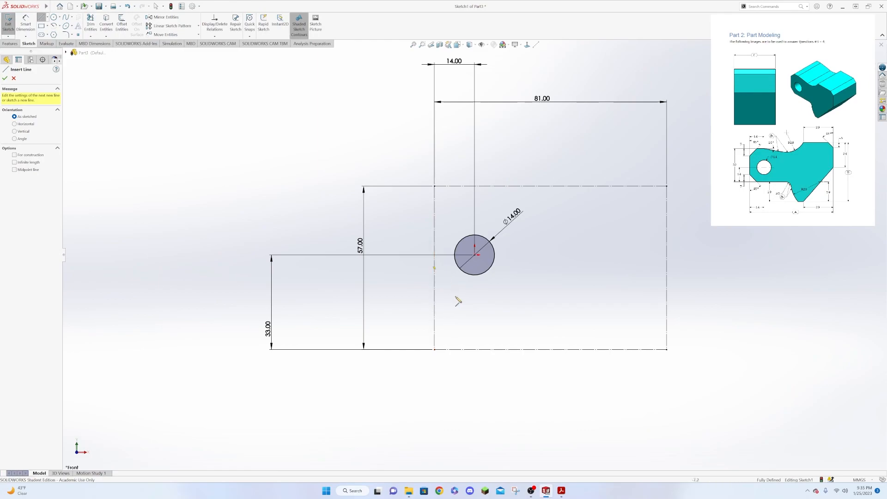
click(434, 267)
click(434, 268)
click(434, 268)
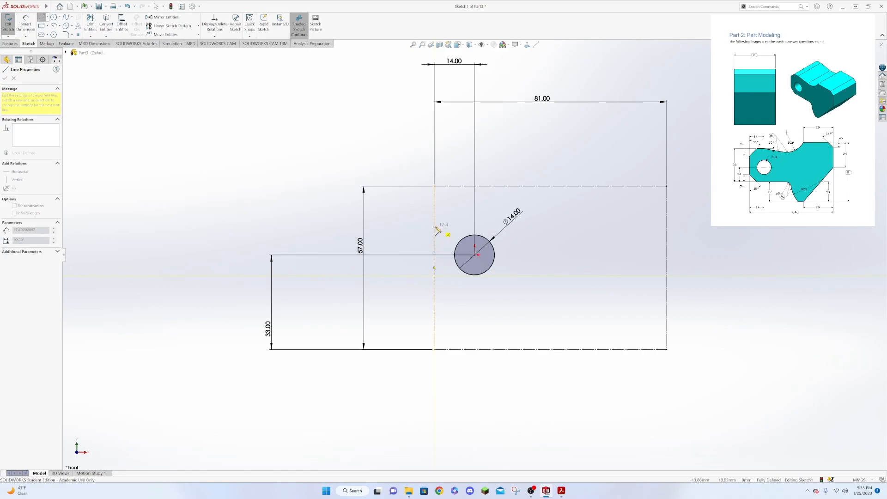
click(434, 227)
click(451, 211)
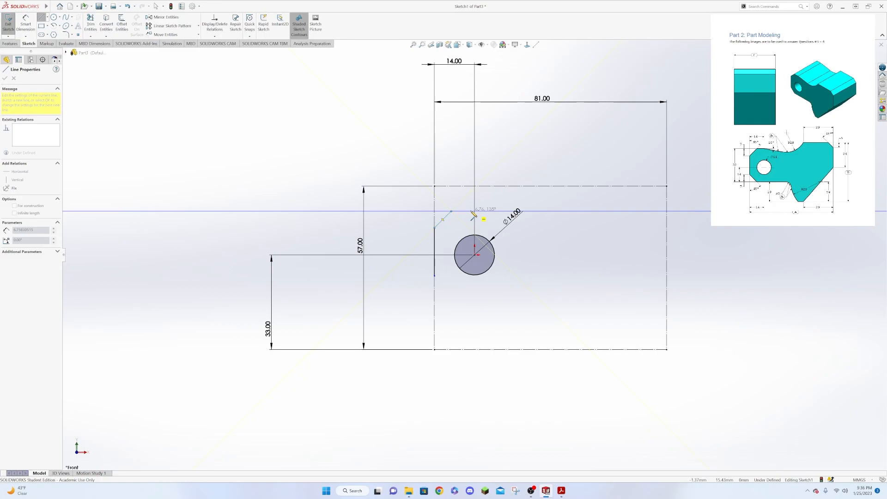
click(468, 211)
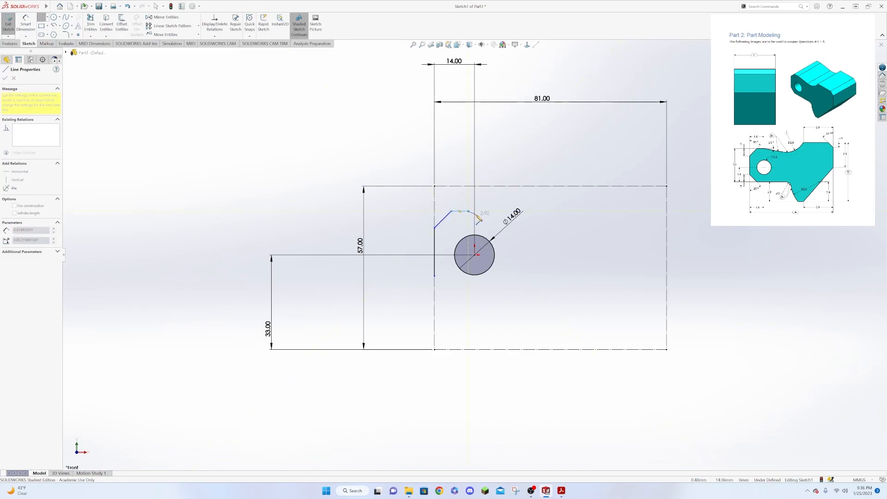
click(503, 215)
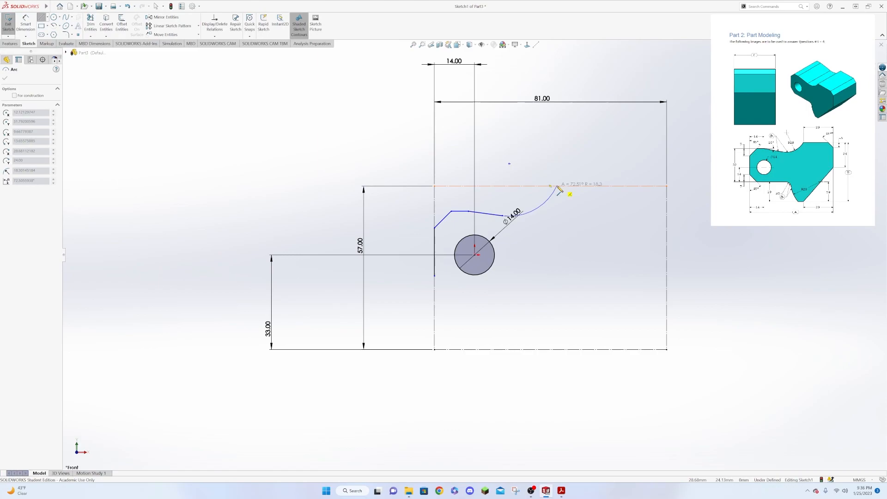
click(557, 187)
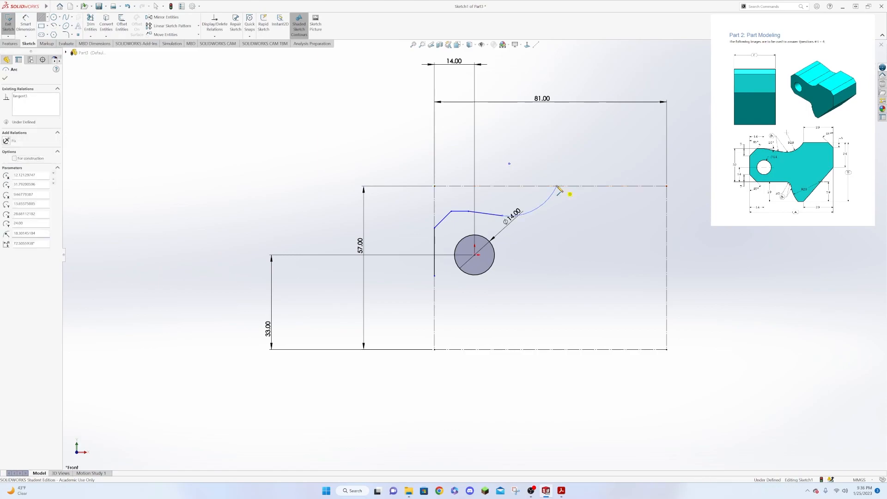
- Continue the profile with a top line about 23 mm long, a sloped corner, the right edge, a diagonal and a short line along the lower edge
click(621, 186)
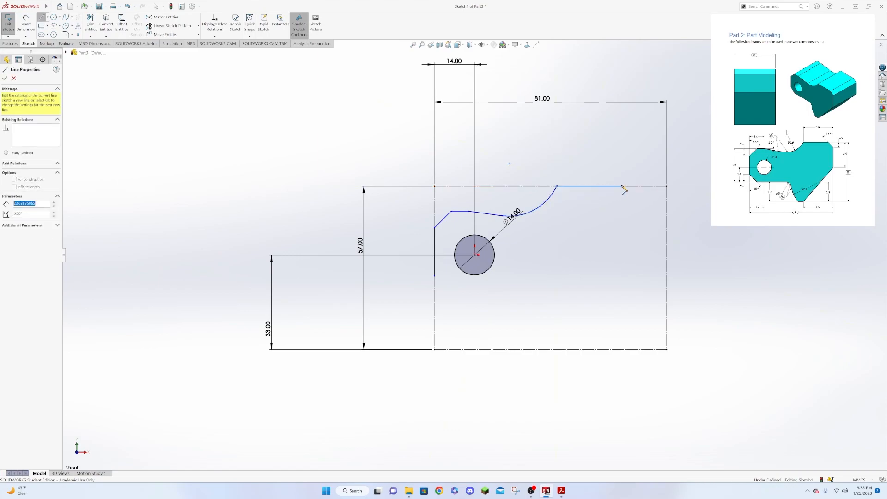
click(666, 210)
click(666, 273)
click(584, 350)
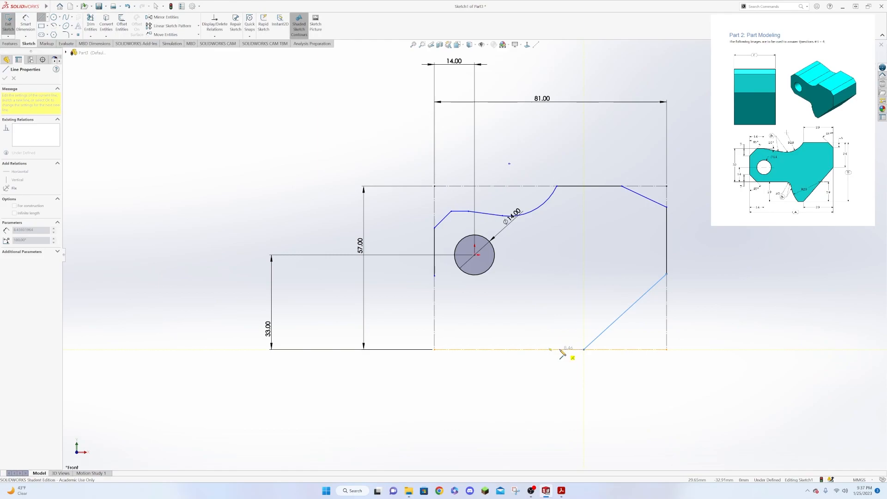
click(560, 350)
key(Escape)
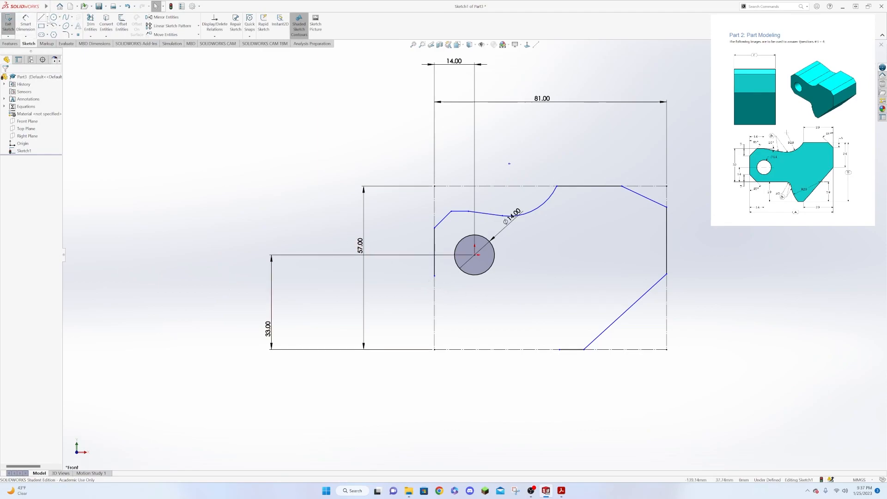
- From the left edge's lower end, sketch the lower-left chamfer, a horizontal underside line and a tangent arc of about 6 mm radius curving downward
click(42, 18)
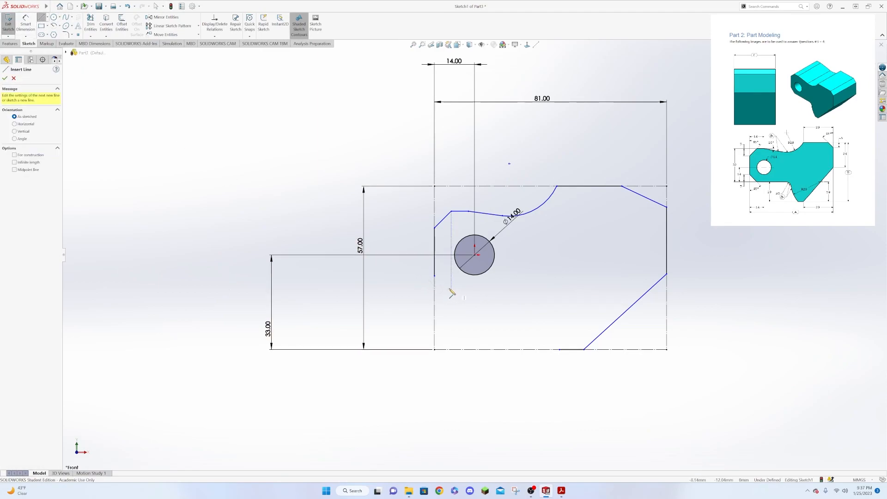
click(435, 276)
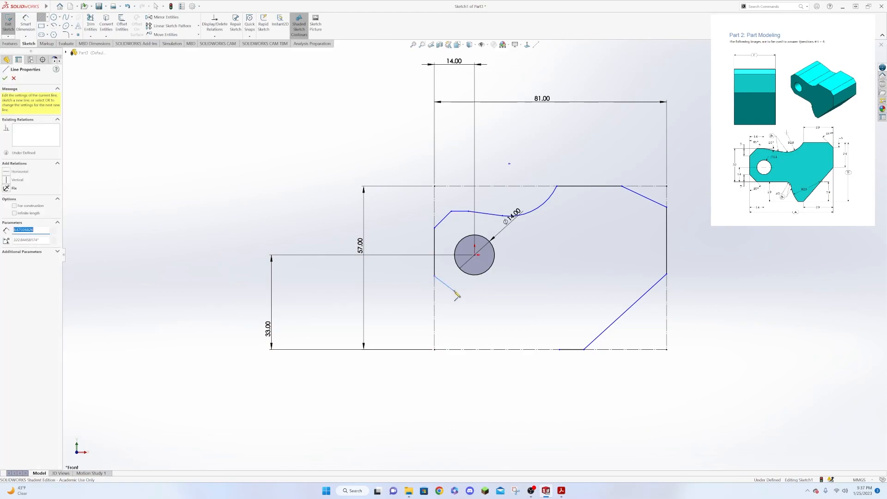
click(454, 292)
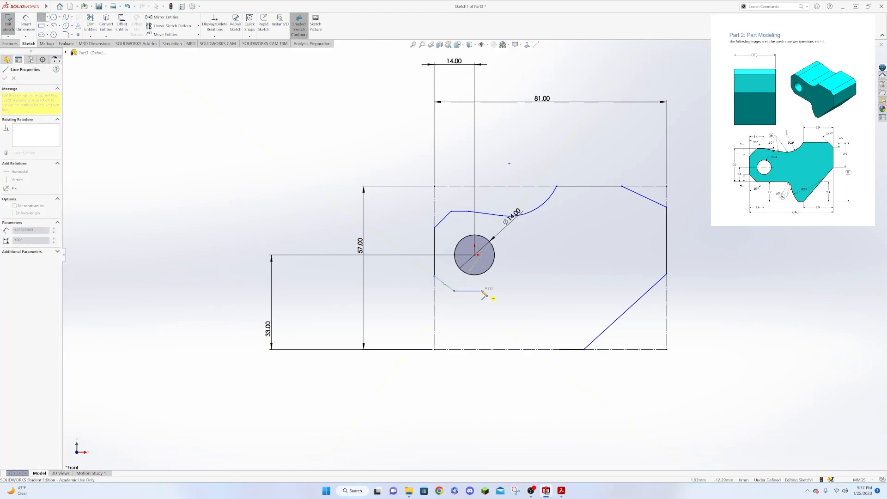
click(523, 291)
key(a)
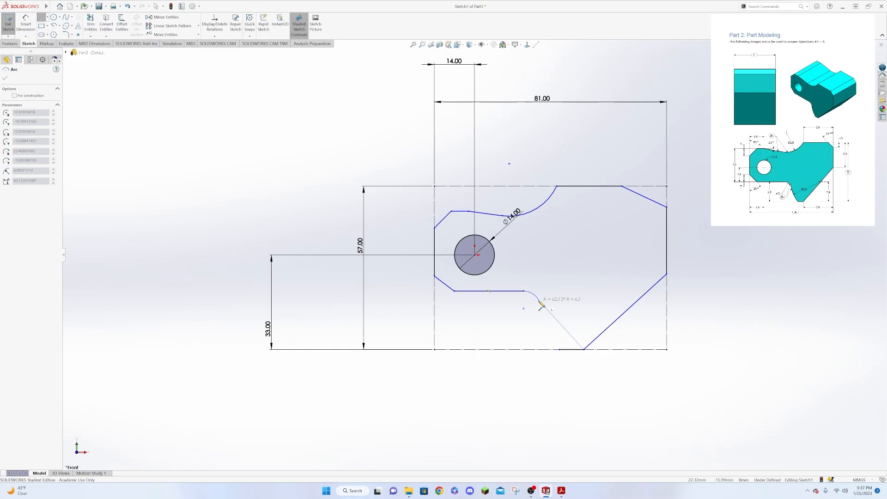
click(539, 302)
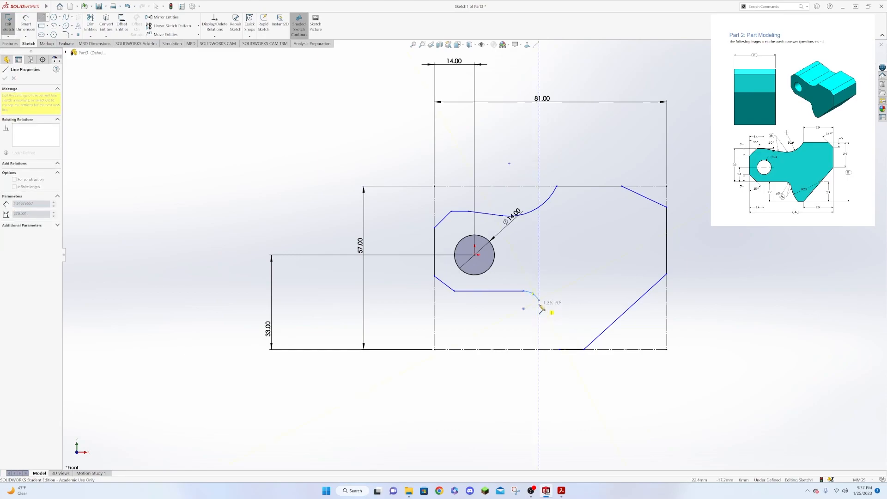
key(a)
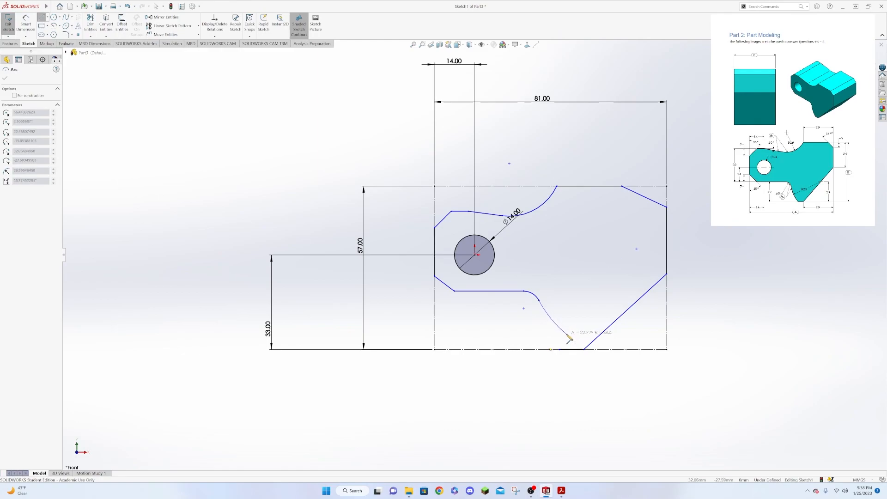
key(Escape)
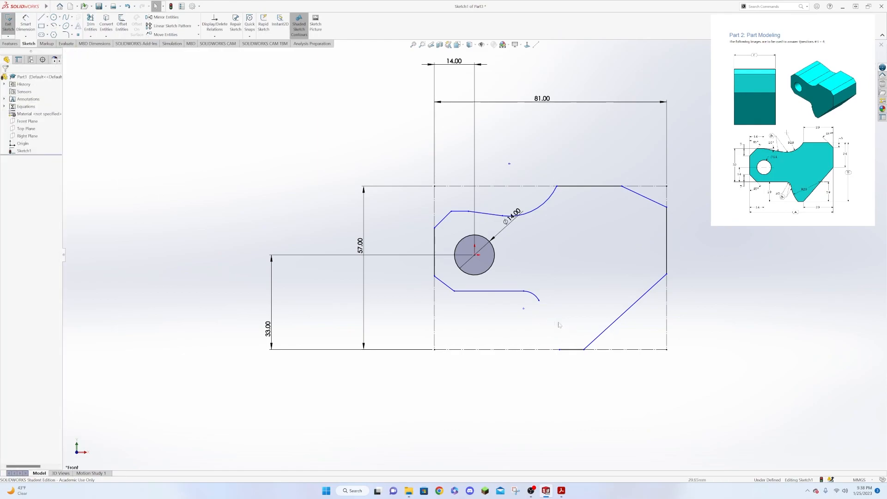
- Shorten the underside line and close the profile with a tangent arc from the small lower arc to the short bottom line
mouse_move(525, 292)
mouse_down()
mouse_move(507, 291)
mouse_move(524, 303)
mouse_up()
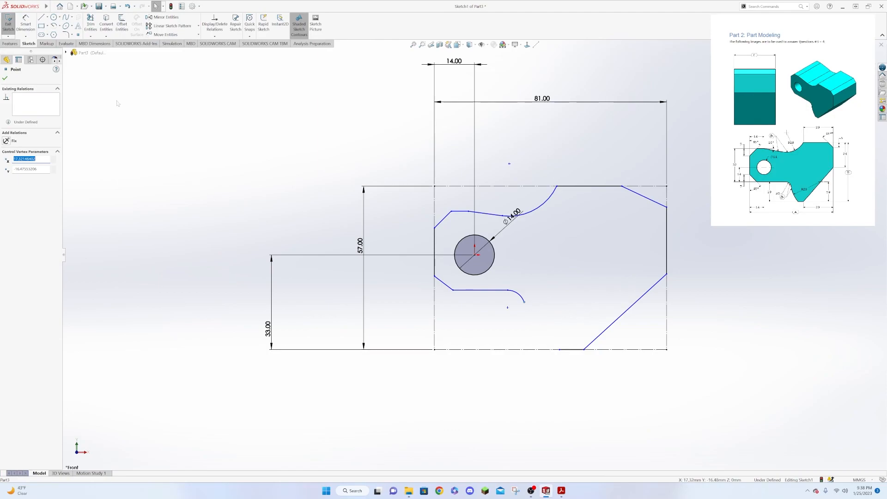
click(40, 17)
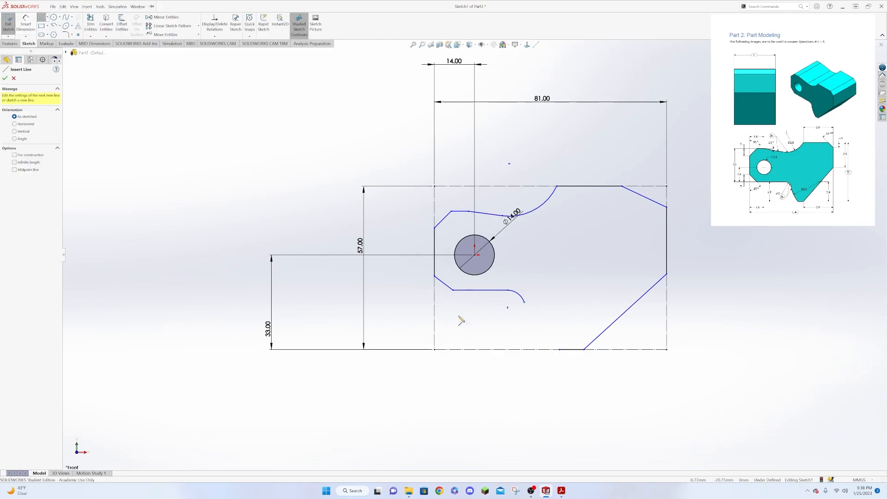
click(525, 304)
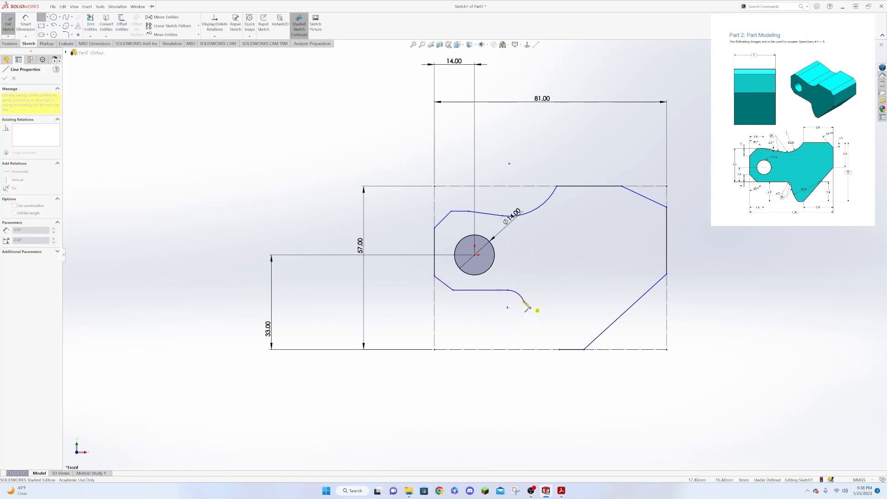
click(558, 350)
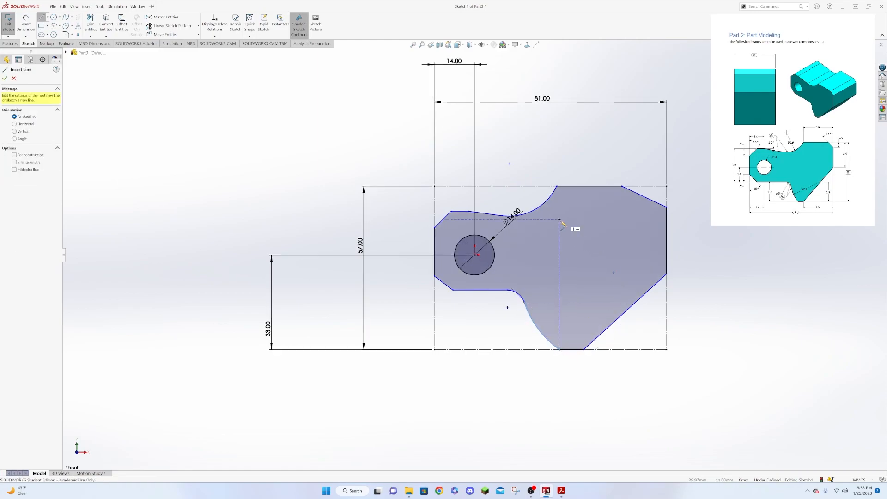
key(Escape)
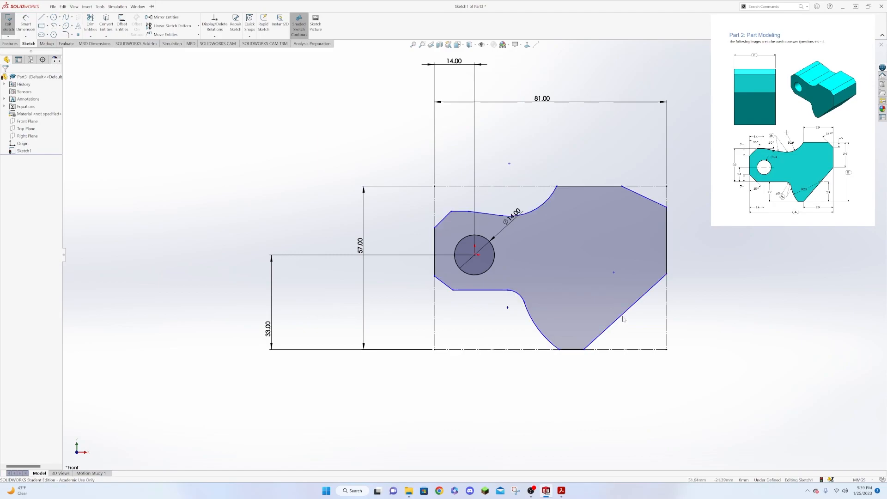
- Reshape the closed profile by shifting the endpoints of the right edge, bottom line, underside arcs and top line to match the reference drawing's proportions
drag(672, 279, 669, 259)
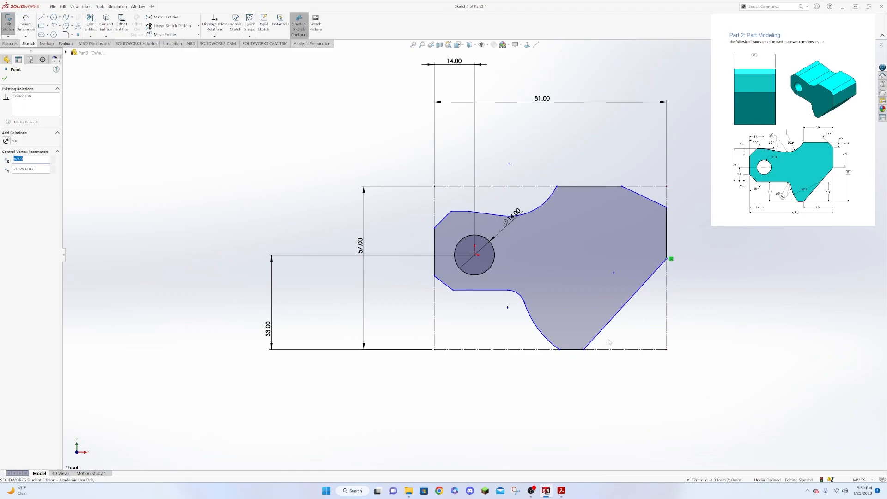
mouse_move(584, 349)
mouse_down()
mouse_move(596, 351)
mouse_move(580, 353)
mouse_up()
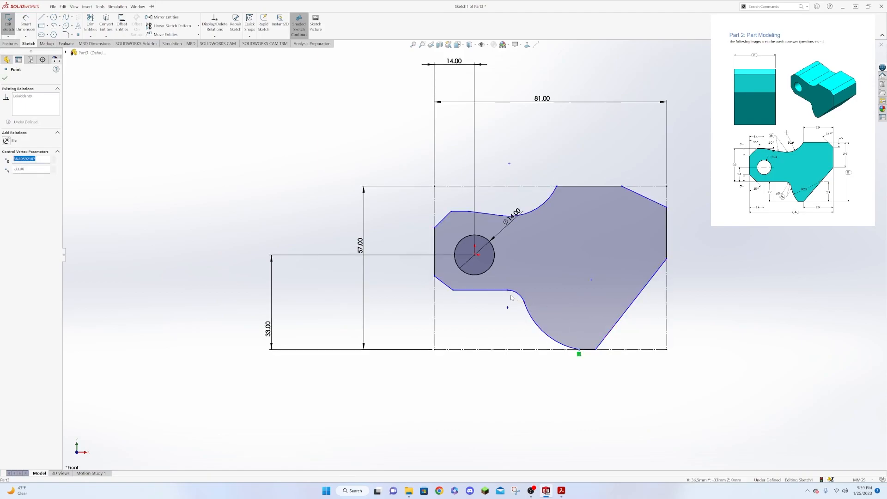
drag(508, 290, 537, 300)
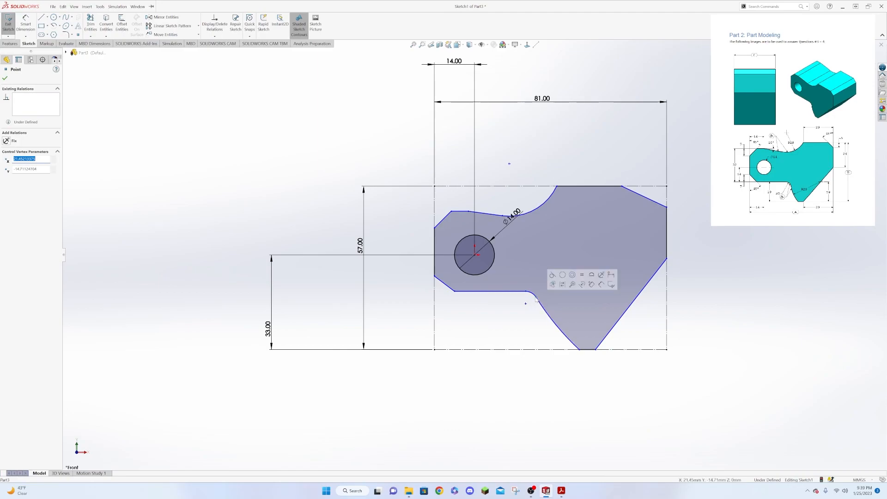
drag(538, 300, 542, 311)
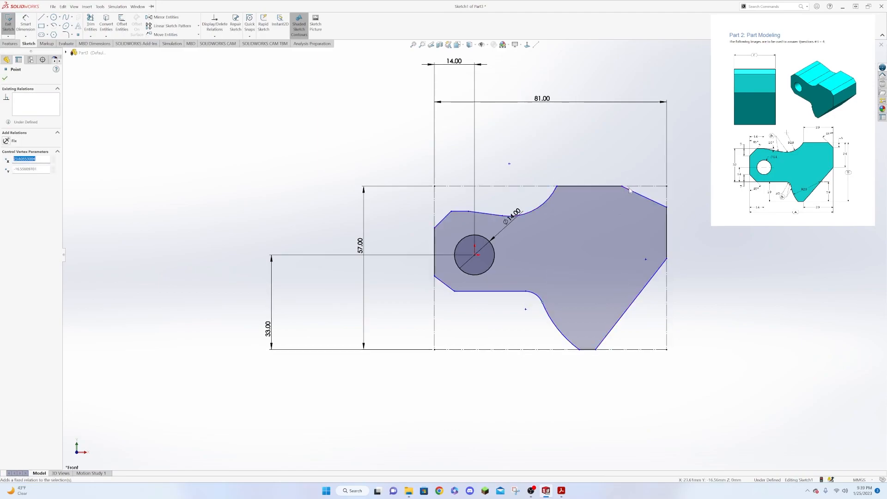
drag(621, 188, 645, 190)
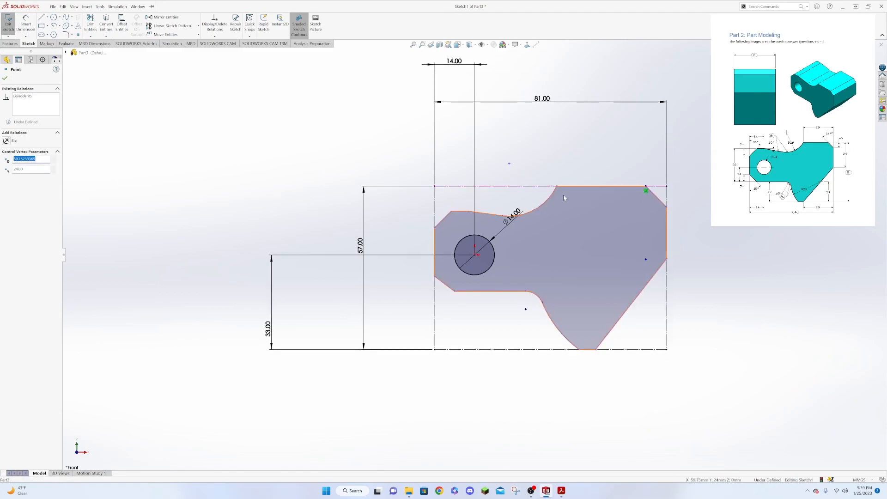
drag(557, 187, 572, 188)
- Dimension the upper-left chamfer's vertical height, from the left edge's upper end to the short horizontal line, as 7 mm
click(434, 229)
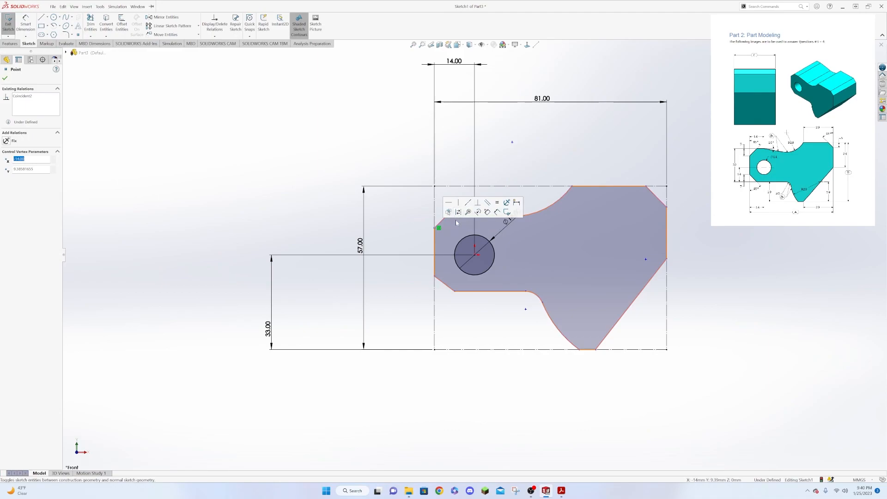
click(52, 6)
click(31, 20)
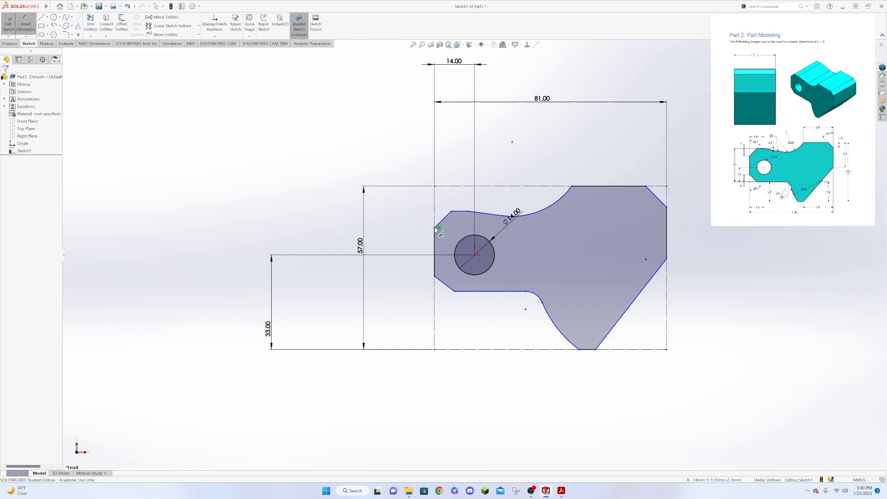
click(436, 229)
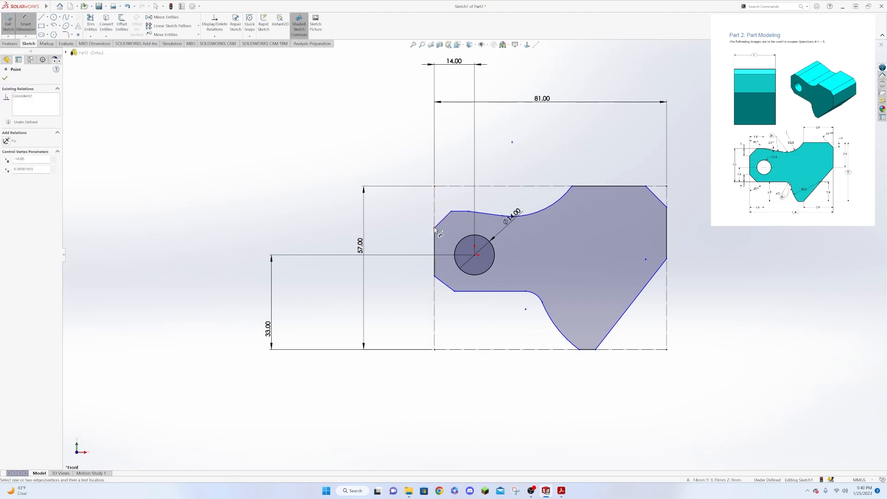
click(458, 213)
click(392, 233)
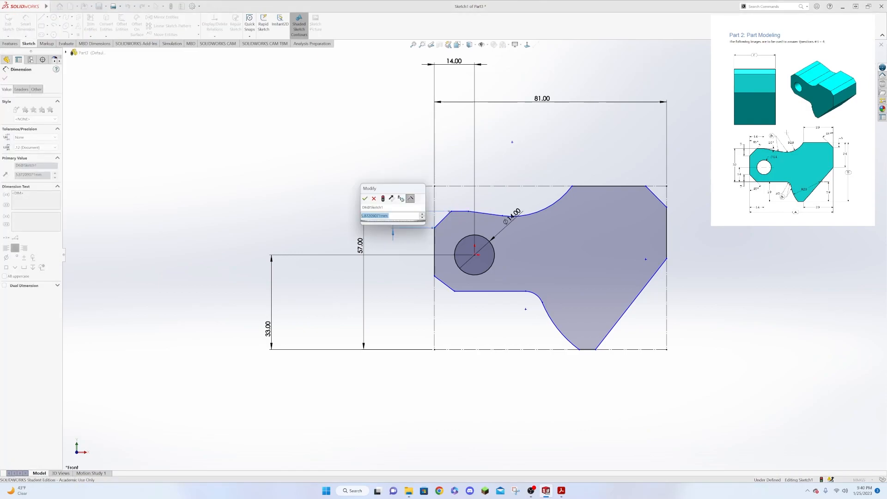
text(7)
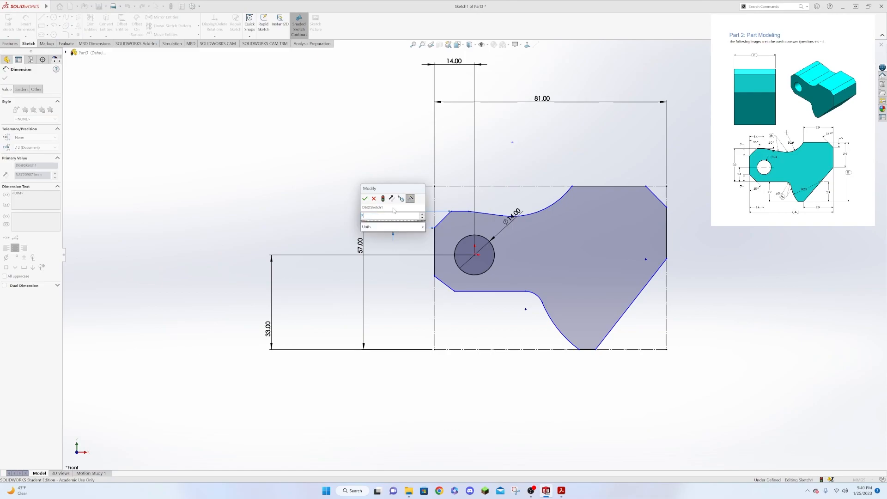
key(Return)
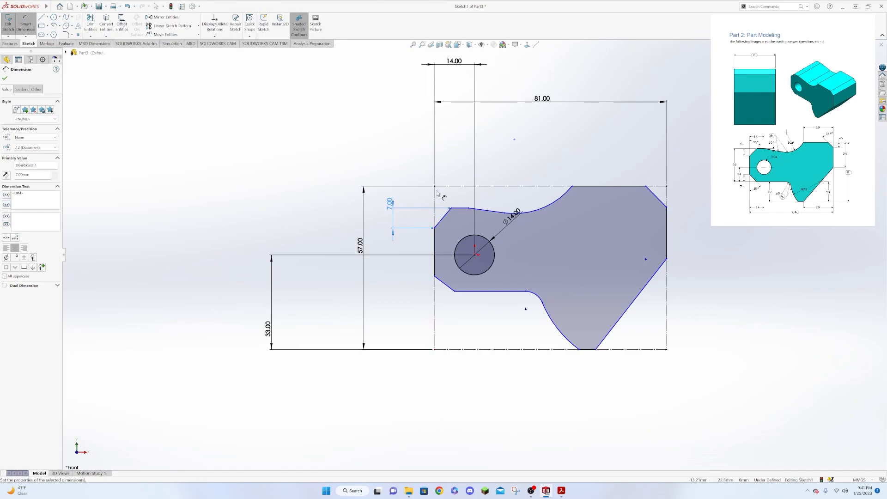
- Dimension the angle between the upper-left chamfer and the construction rectangle's left side as 45°
click(445, 215)
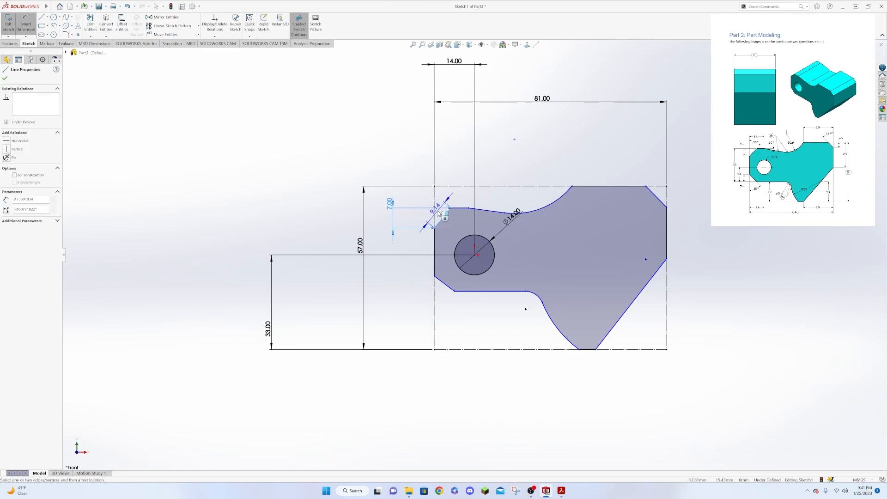
click(434, 213)
click(446, 165)
text(45)
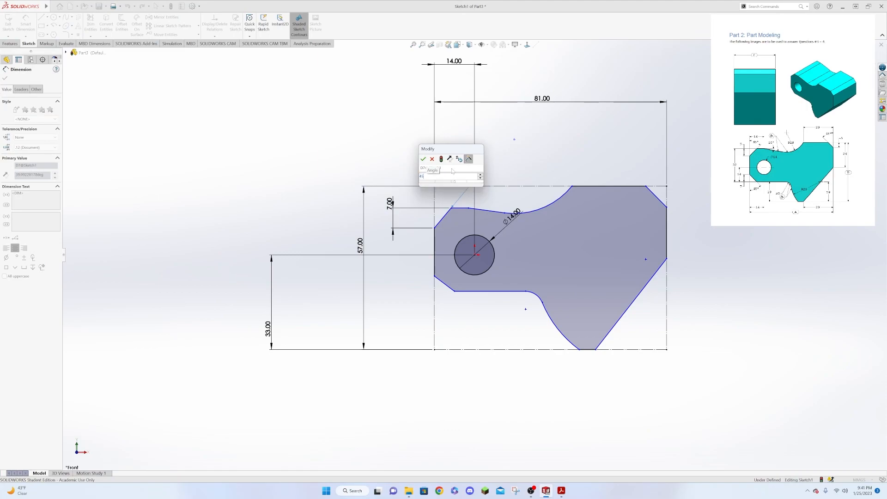
key(Return)
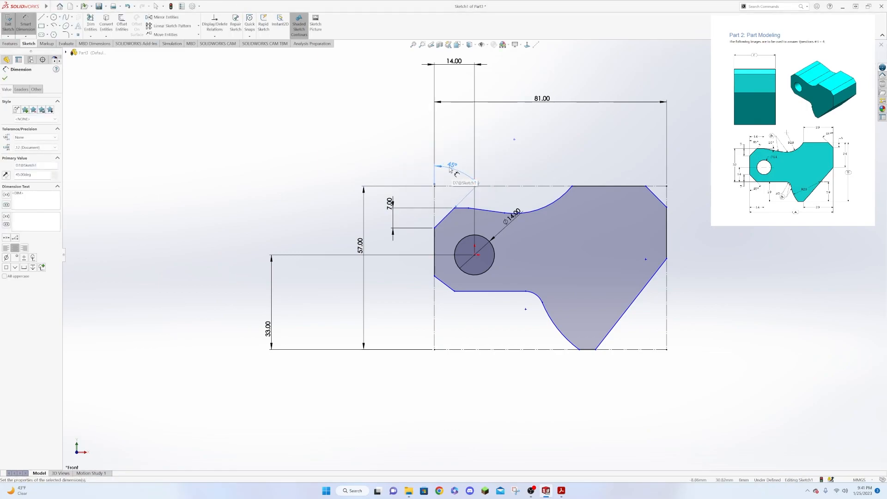
- Dimension the horizontal distance from the rectangle's left side to the right end of the short upper horizontal line as 14 mm
click(469, 210)
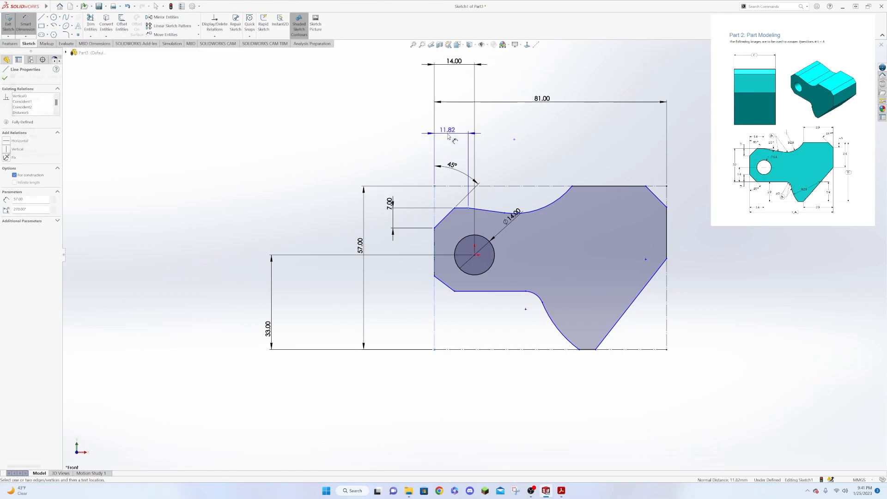
click(445, 134)
text(14)
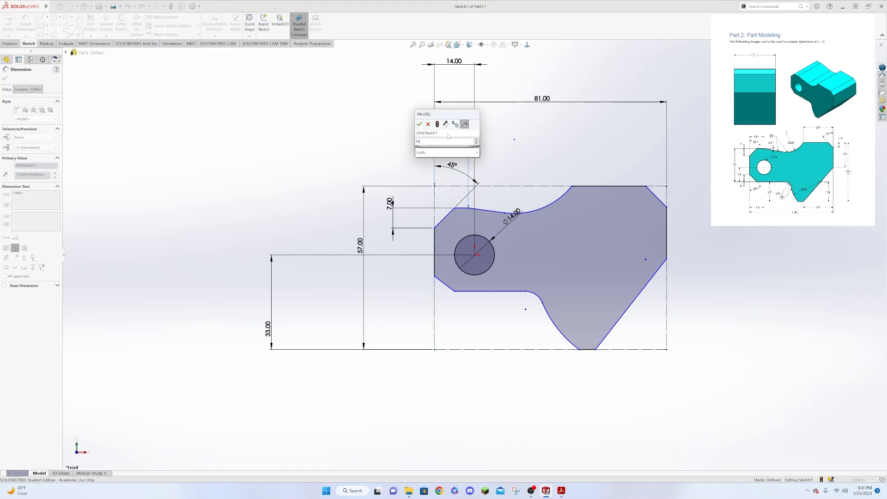
key(Return)
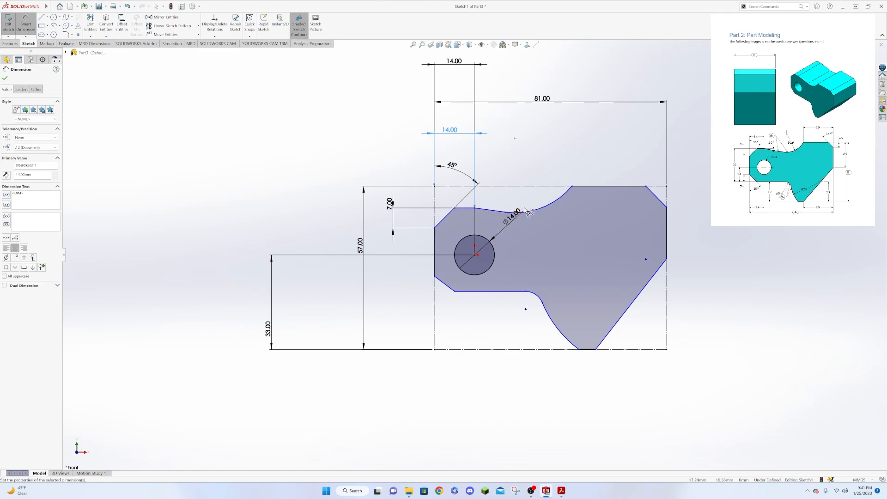
- Dimension the angle between the short upper horizontal line and the shallow downward segment as 170°
click(459, 208)
click(434, 213)
click(493, 212)
click(467, 228)
text(170)
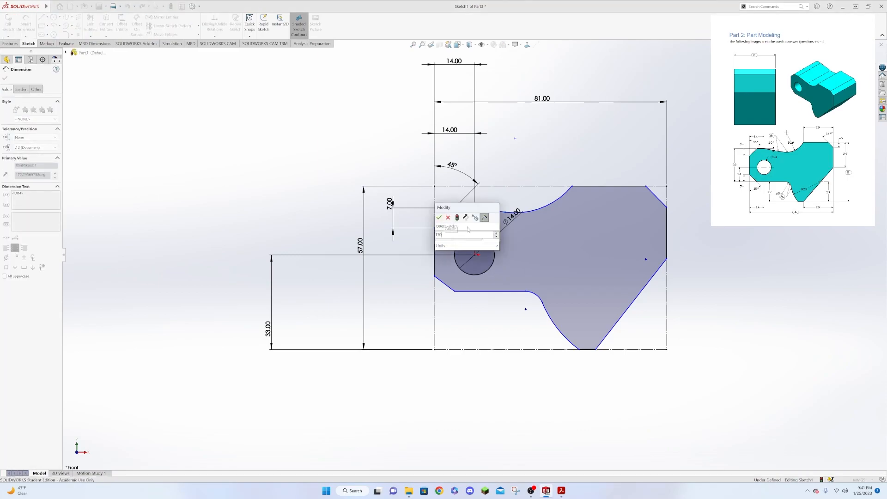
key(Return)
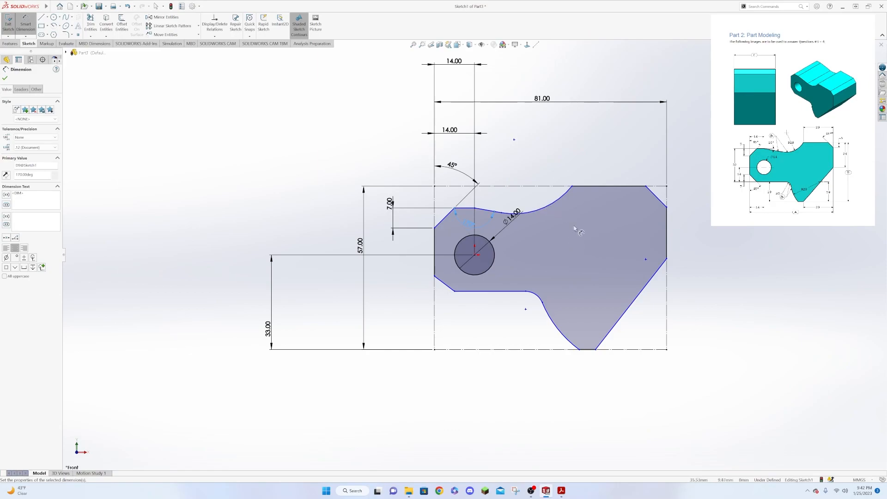
- Dimension the radius of the large upper concave arc as 19 mm
click(550, 206)
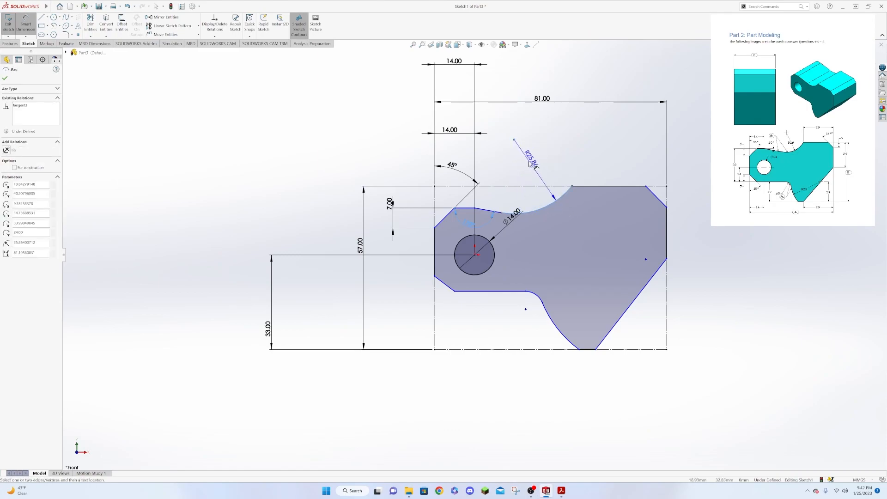
click(531, 166)
text(19)
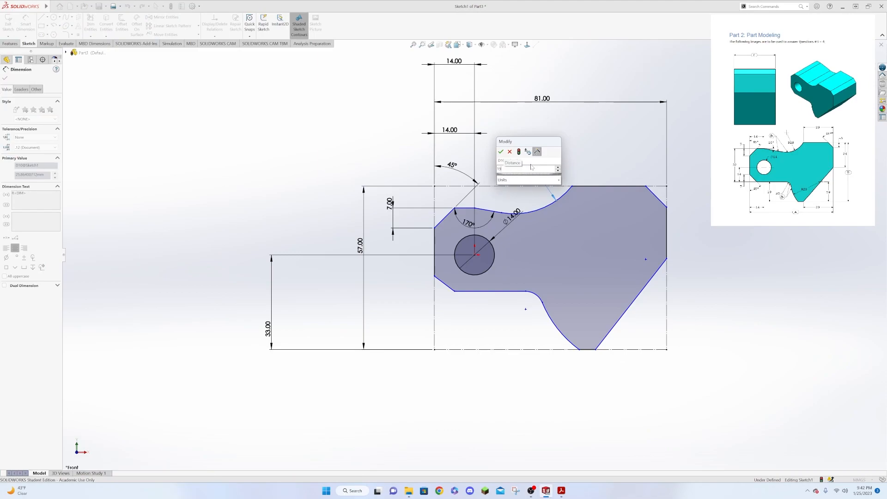
key(Return)
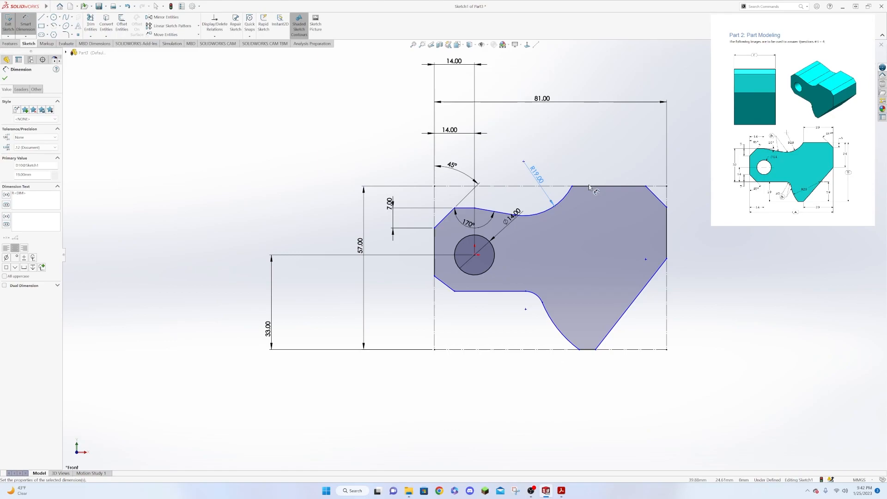
- Dimension the horizontal distance from the top line's left end to the rectangle's right side as 29 mm
click(573, 187)
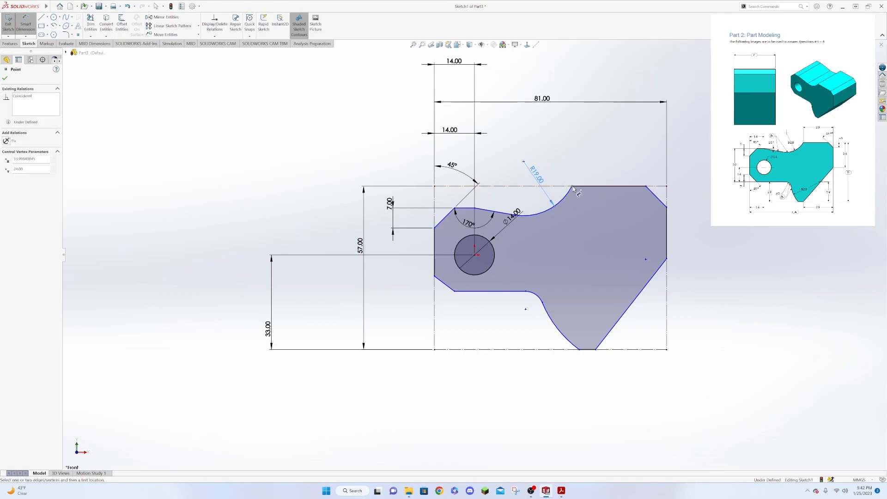
click(666, 199)
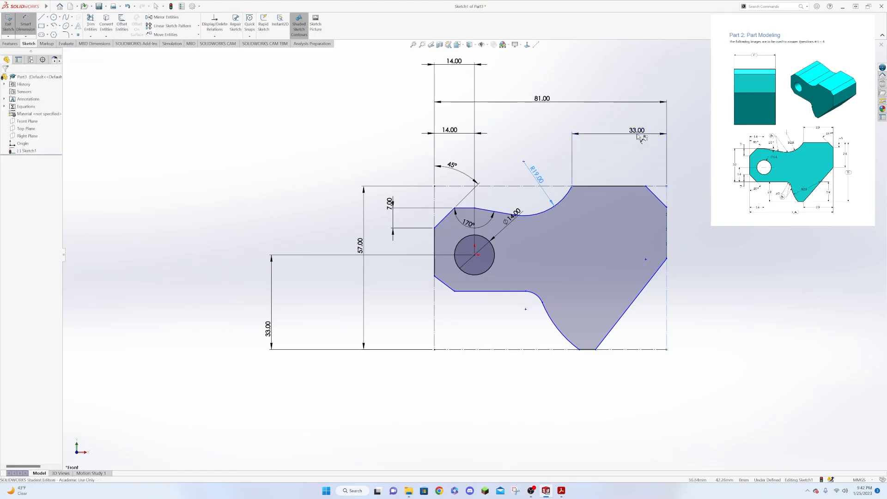
click(638, 134)
text(29)
key(Return)
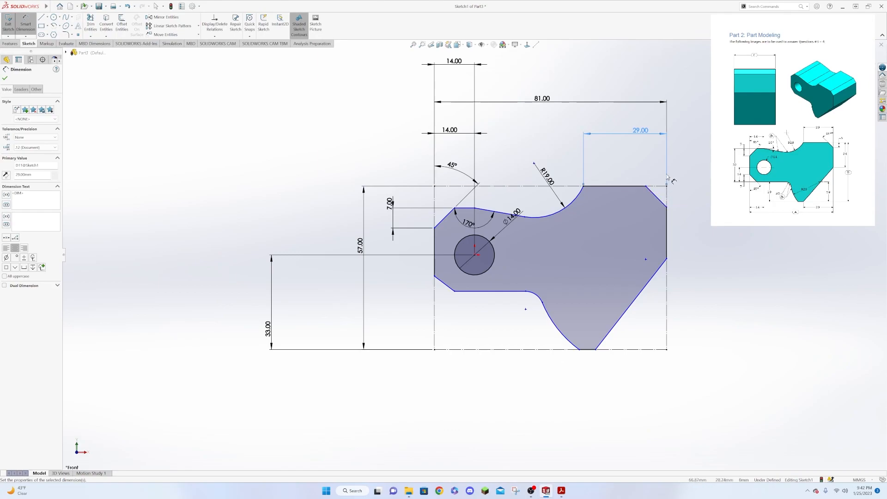
- Dimension the angle between the upper-right sloped corner and the rectangle's right side as 45°
click(659, 200)
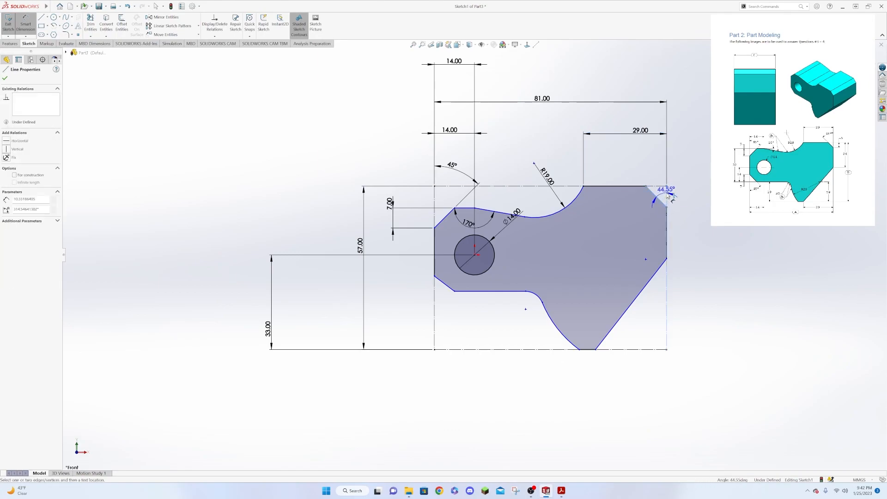
click(647, 160)
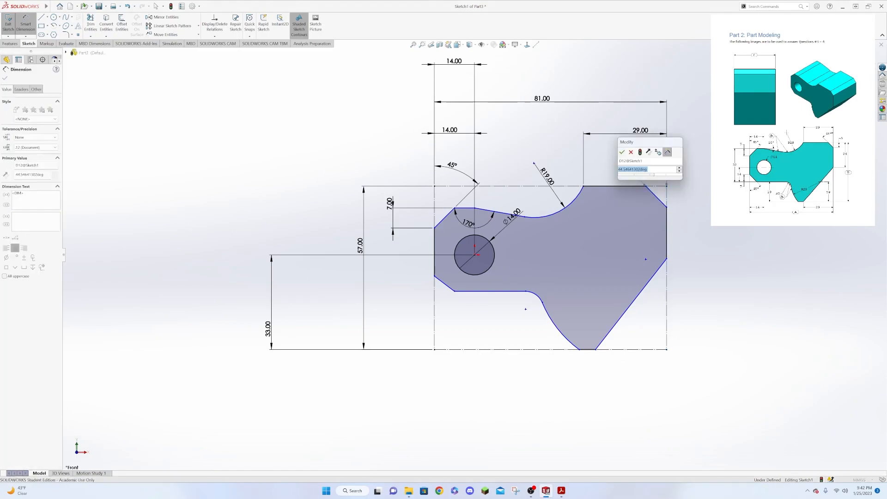
text(45)
key(Return)
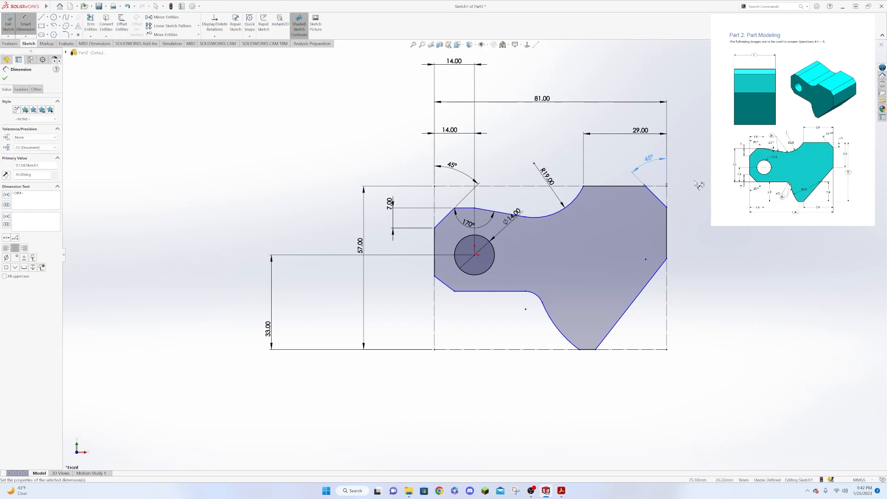
- Dimension the vertical distance from the upper-right corner slope's lower end to the rectangle's top side as 5 mm
click(666, 208)
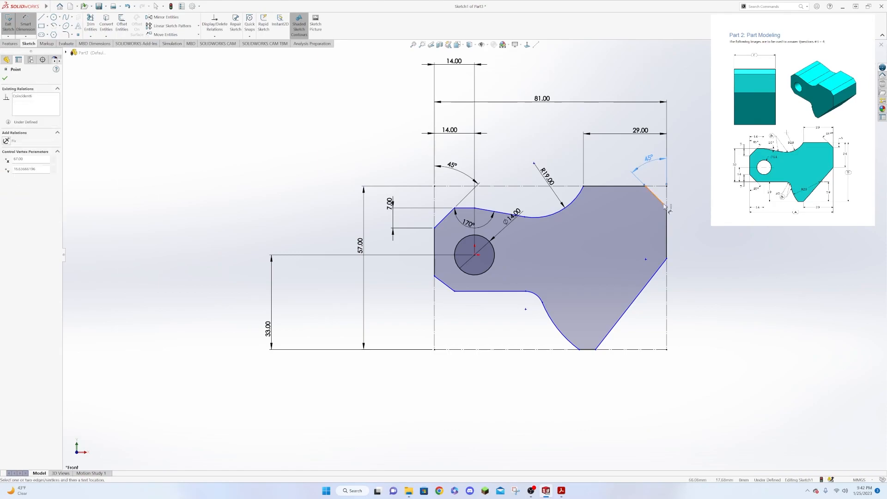
click(661, 186)
click(707, 191)
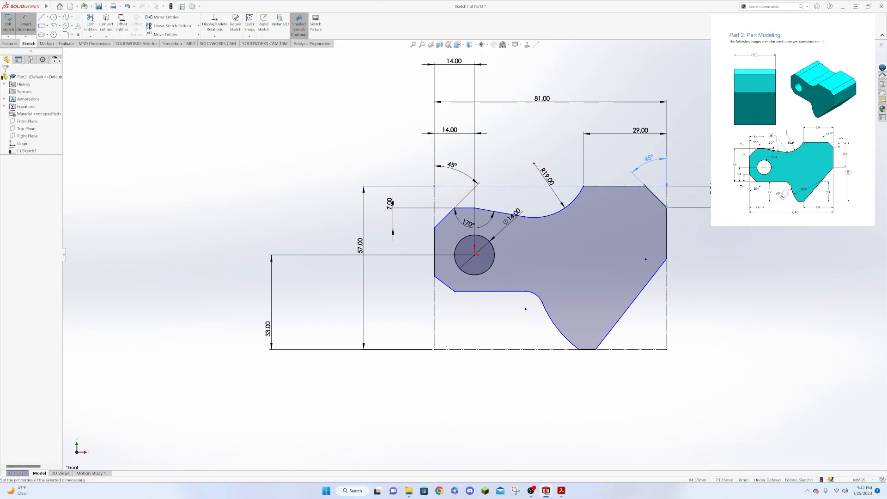
text(5)
key(Return)
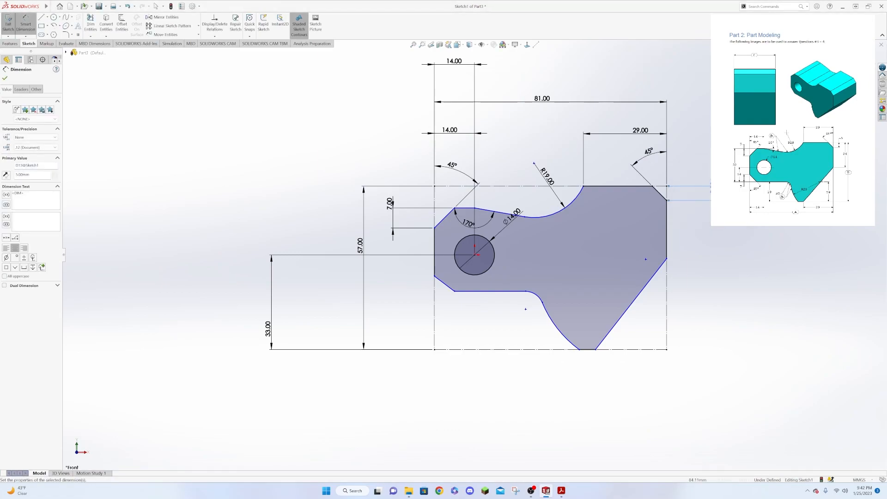
- Dimension the vertical distance from the profile's top line to the lower end of its right vertical edge as 24 mm
click(667, 261)
click(645, 186)
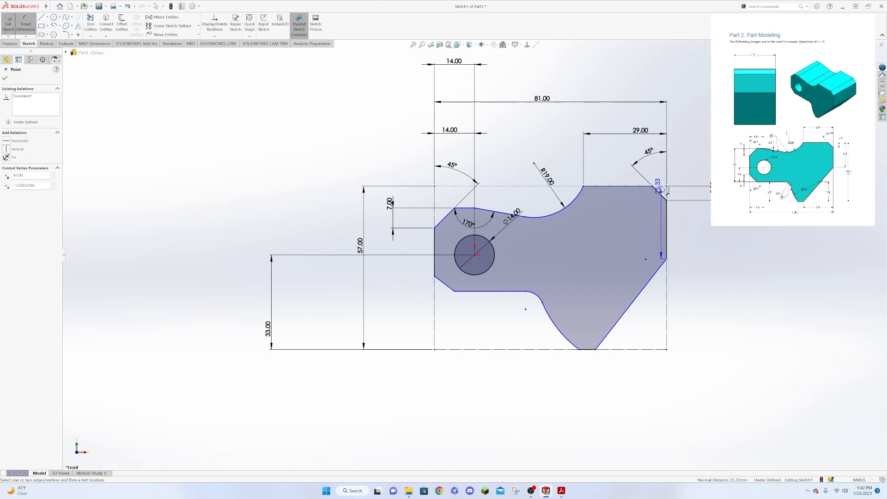
click(635, 186)
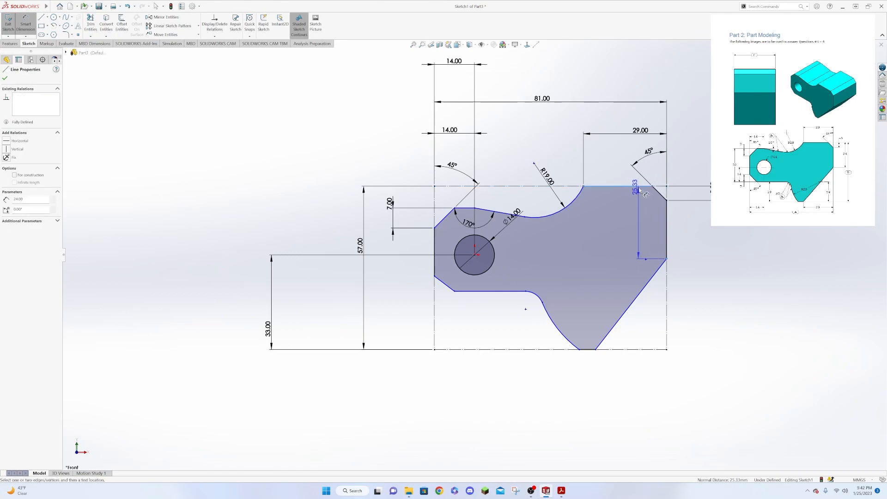
click(783, 227)
text(24)
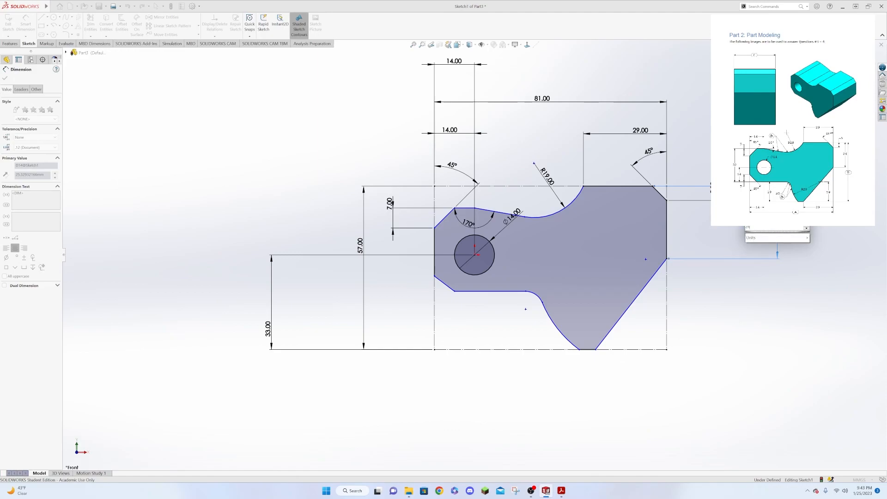
key(Return)
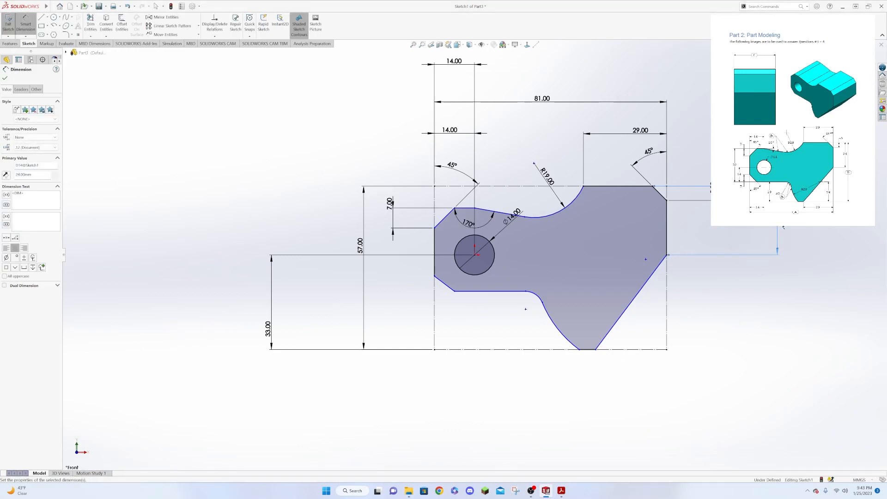
- Dimension the horizontal distance from the long slope's lower end to the rectangle's lower-right corner as 29 mm
click(595, 350)
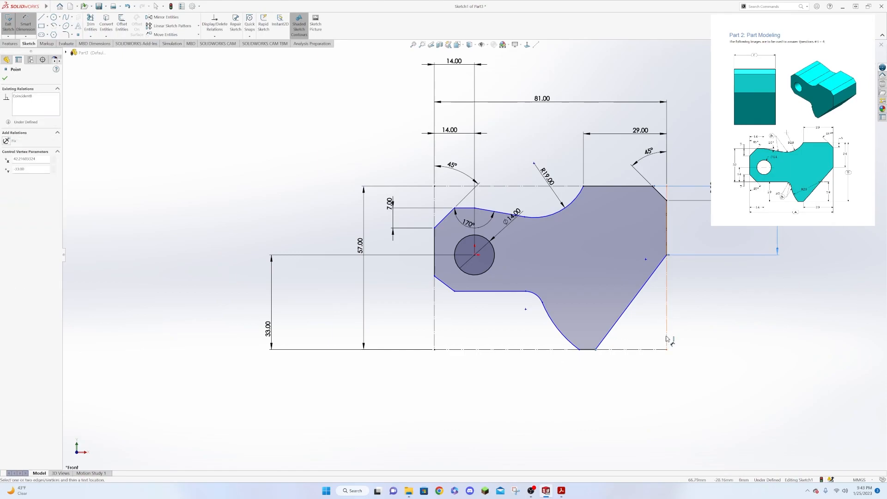
click(666, 350)
click(656, 422)
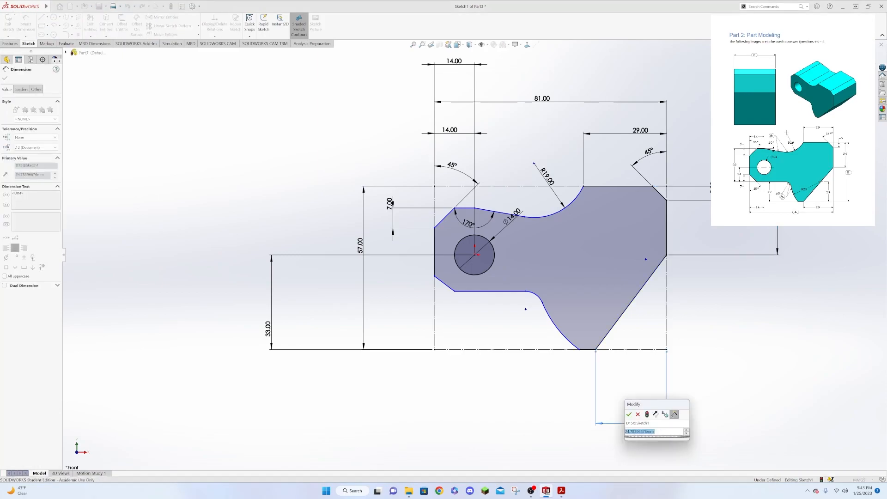
text(29)
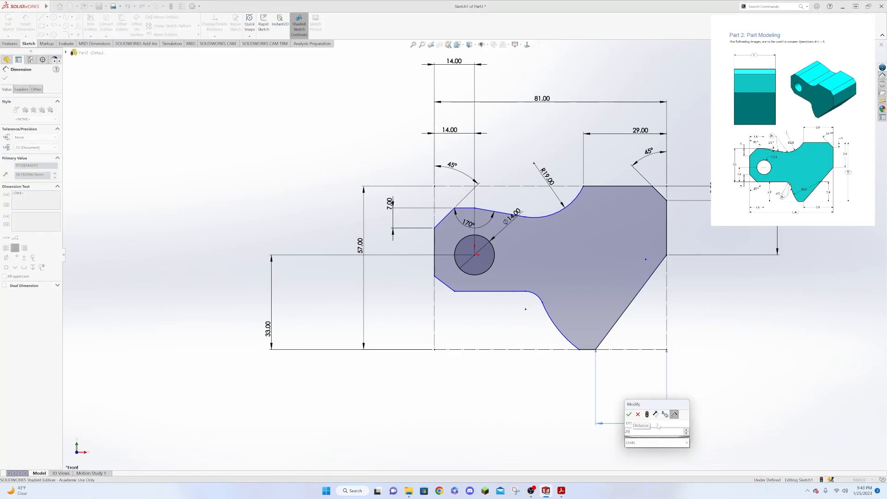
key(Return)
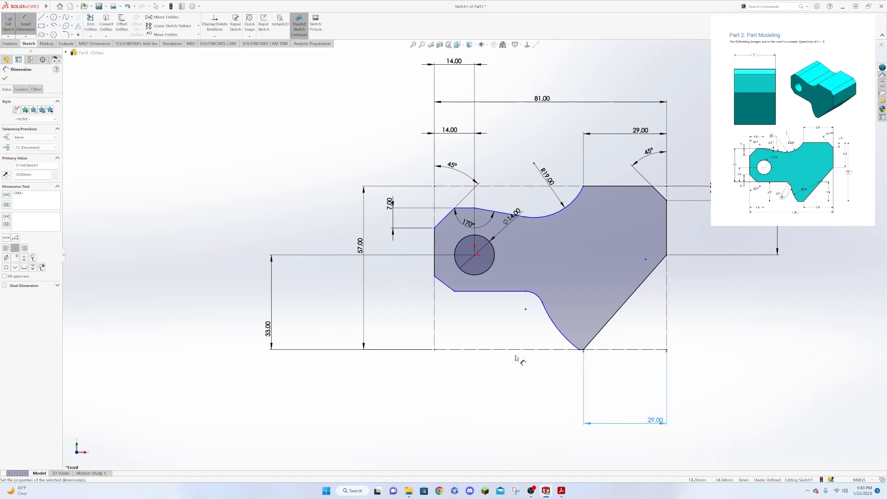
key(Escape)
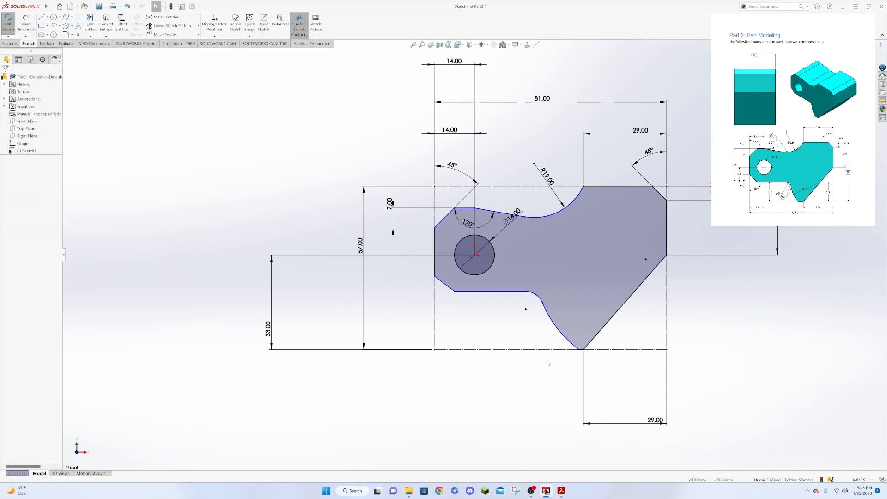
- Reshape the lower contour by moving the large arc's bottom end to about X 34 mm, lowering the horizontal line and shifting the two arcs' junction
click(577, 351)
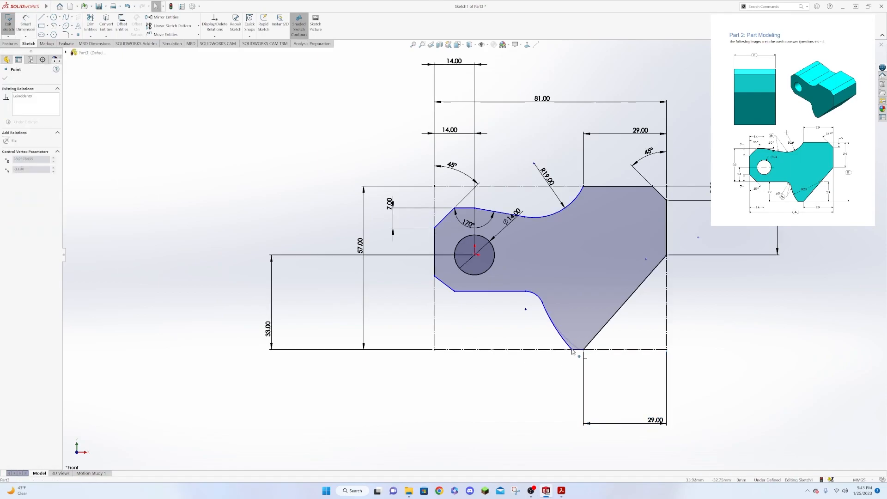
click(572, 351)
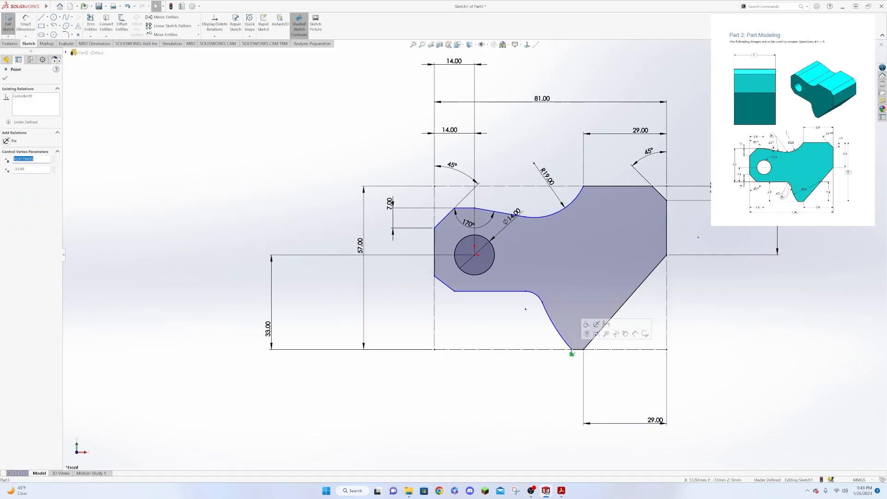
click(487, 291)
drag(487, 297, 490, 305)
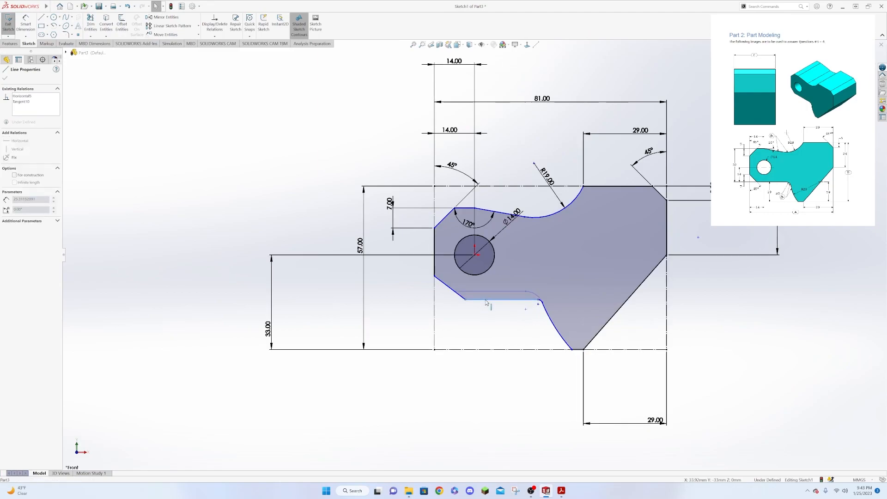
click(543, 304)
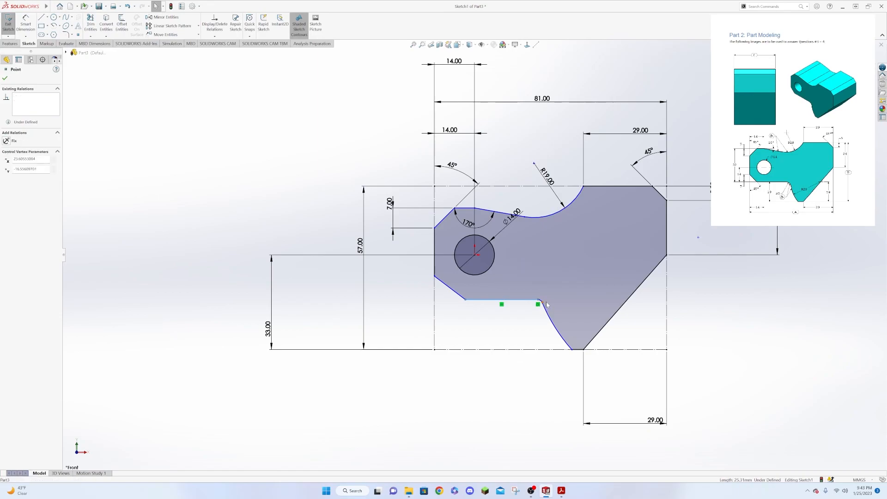
mouse_move(546, 304)
mouse_down()
mouse_move(526, 305)
mouse_move(538, 317)
mouse_up()
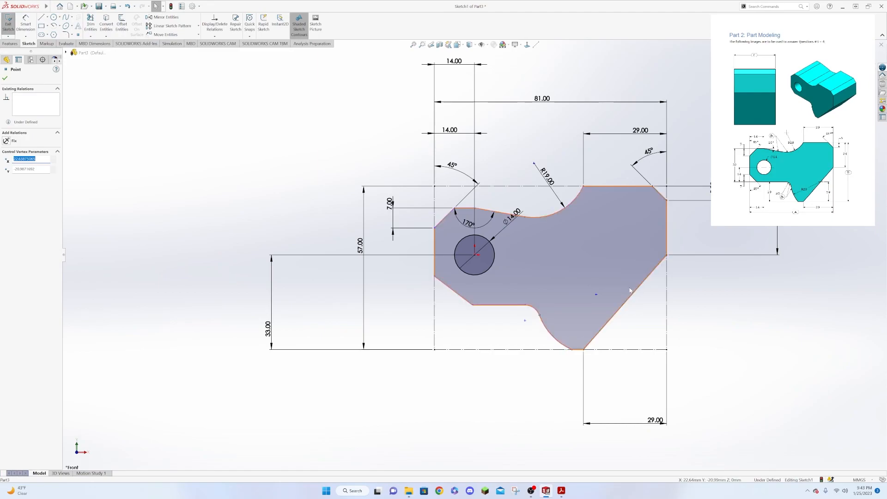
key(Escape)
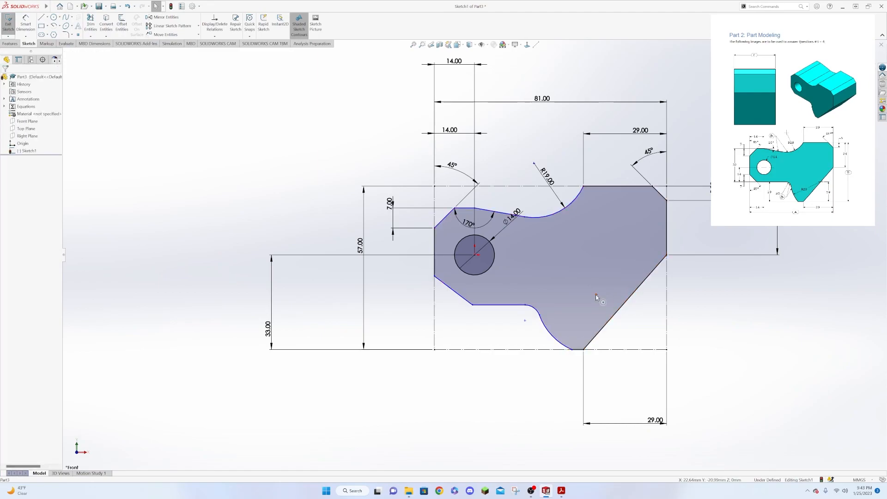
- Make the large lower arc's centre point coincident with the long sloped line on the profile's lower right
click(596, 294)
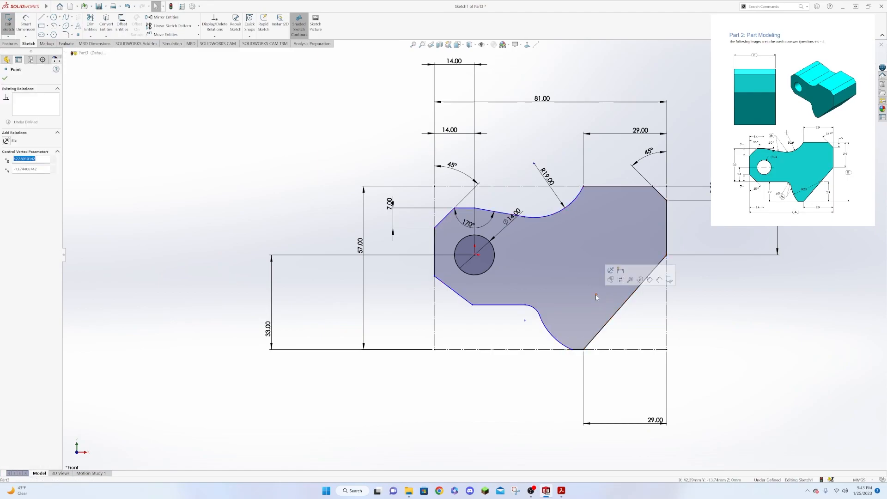
ctrl+click(617, 315)
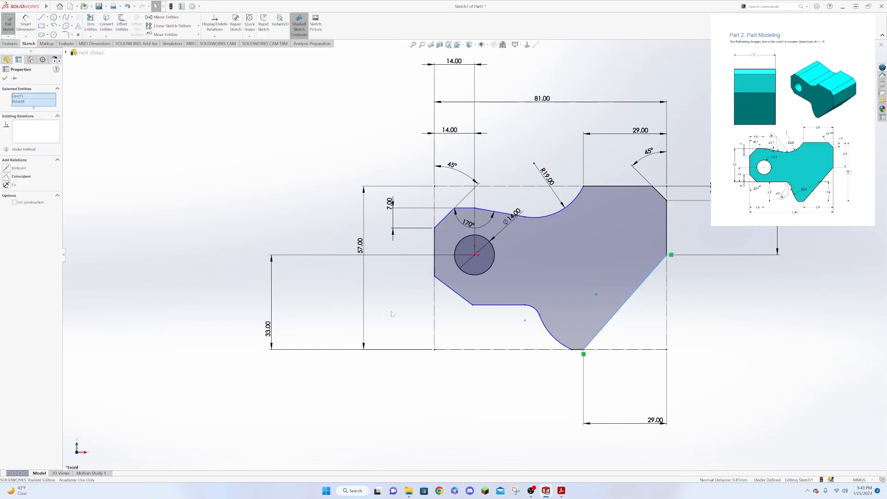
click(12, 178)
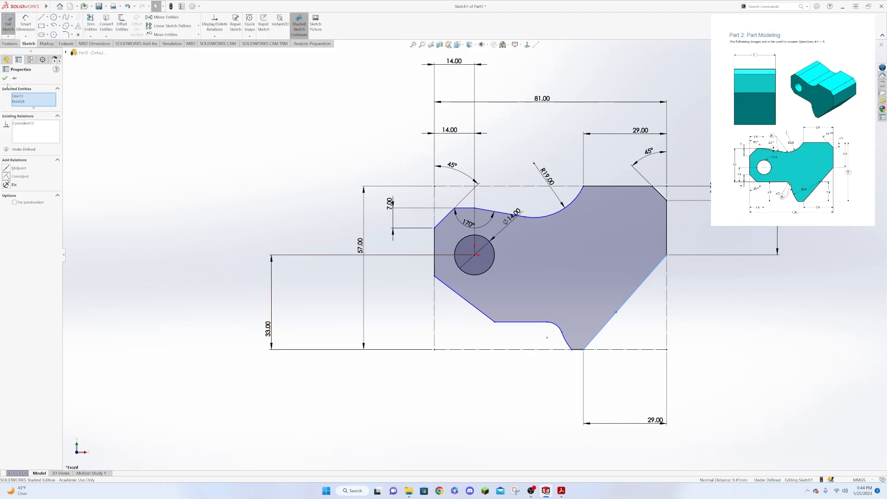
click(4, 78)
- Dimension the angle between the lower-left sloped corner and the rectangle's left side as 45°
click(26, 24)
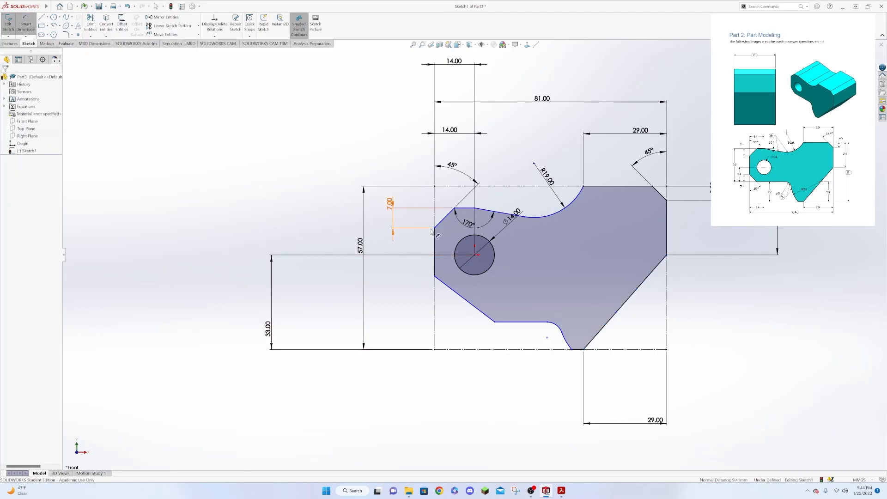
click(456, 294)
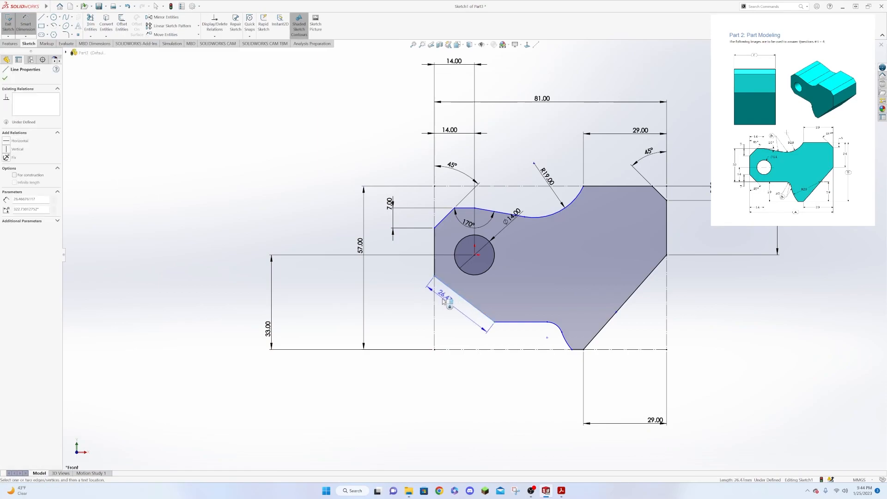
click(435, 308)
click(459, 330)
text(45)
key(Return)
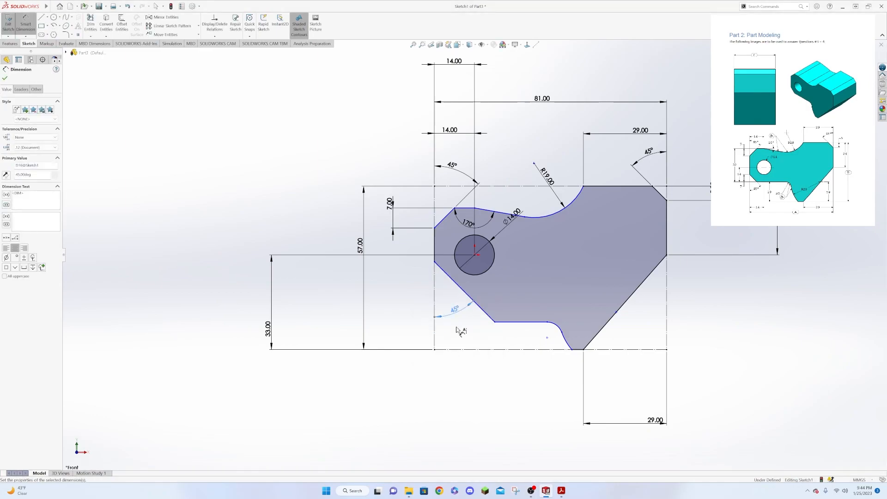
- Dimension the vertical distance from the hole's centre to the lower horizontal line, keeping its existing value
click(475, 256)
click(517, 322)
click(397, 317)
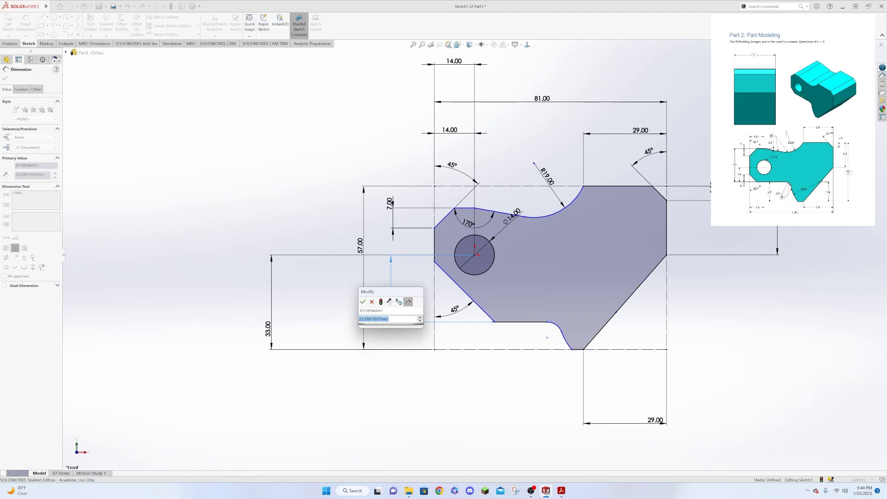
key(Return)
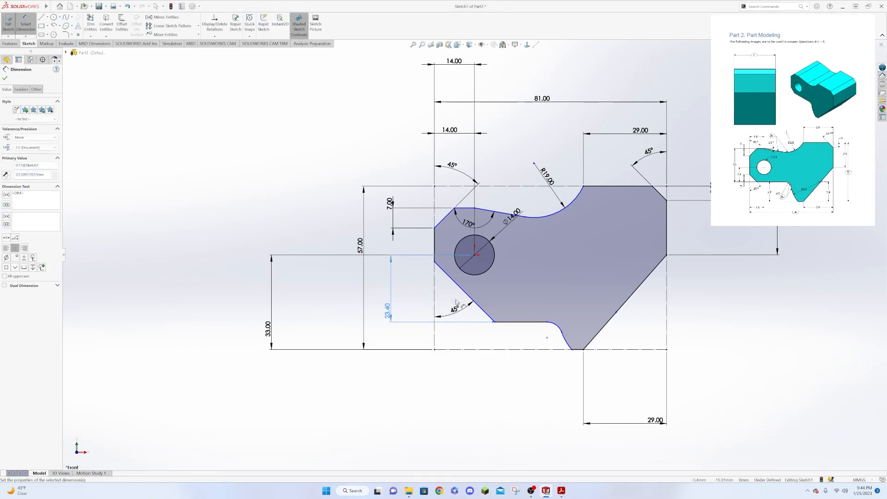
- Dimension the vertical distance between the lower-left slope's upper end and the lower horizontal line as 7 mm
click(436, 266)
click(518, 322)
click(432, 305)
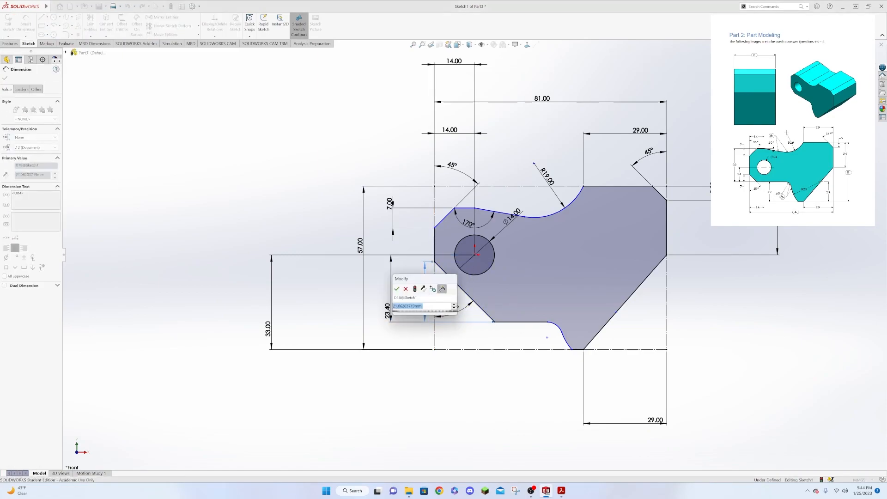
text(7)
key(Return)
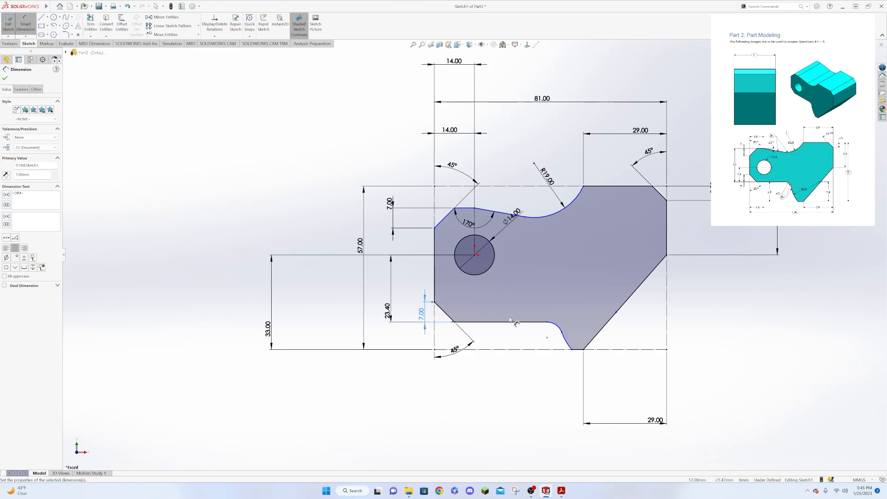
click(475, 254)
click(484, 323)
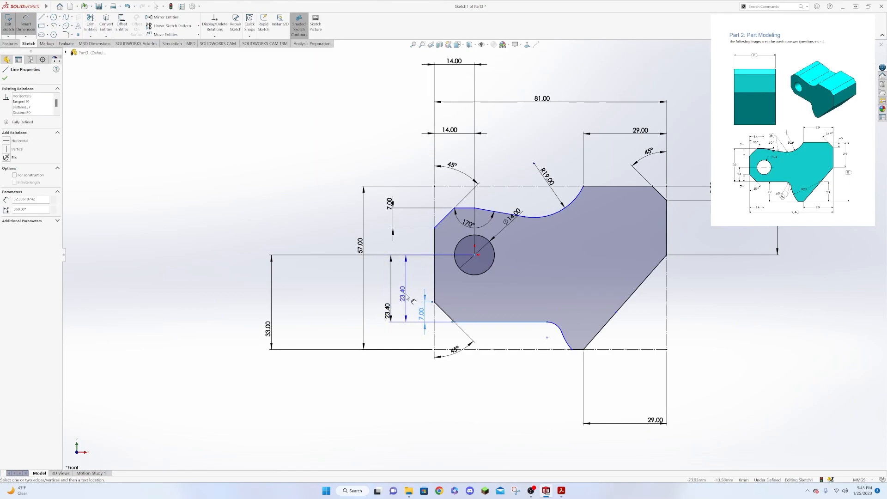
key(Escape)
- Set the vertical distance from the hole's centre to the lower horizontal line to 14 mm
click(391, 318)
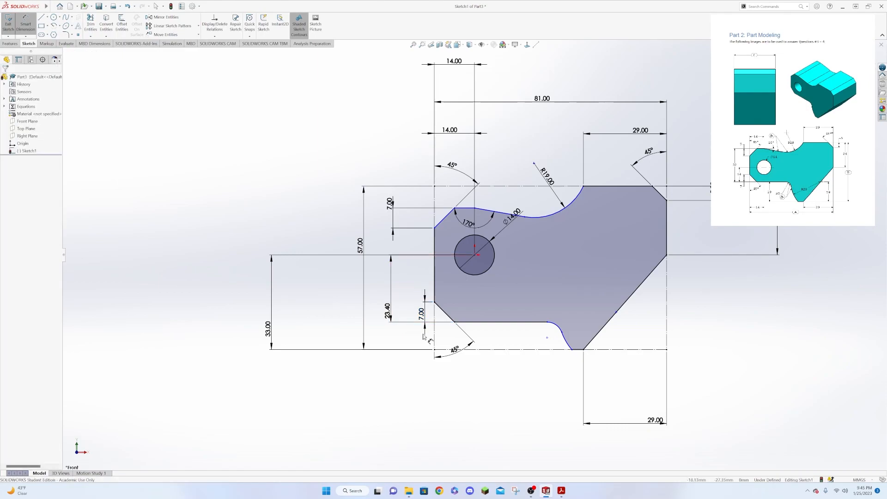
double_click(388, 313)
text(14)
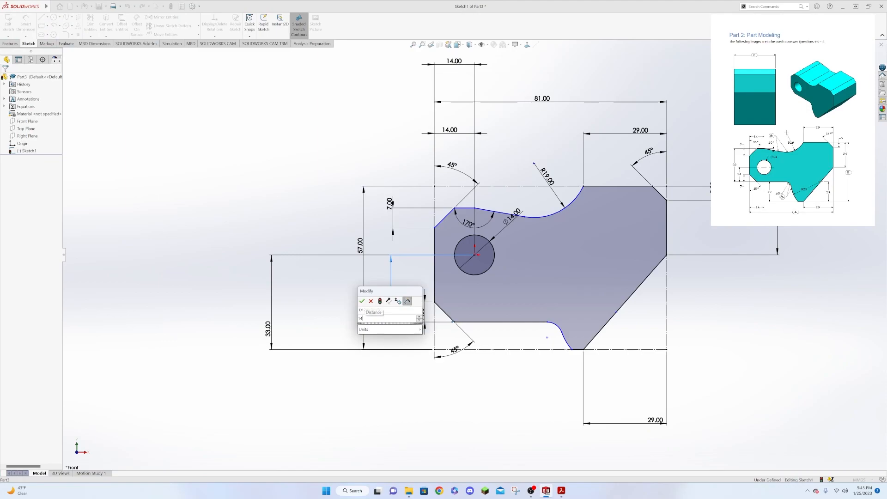
key(Return)
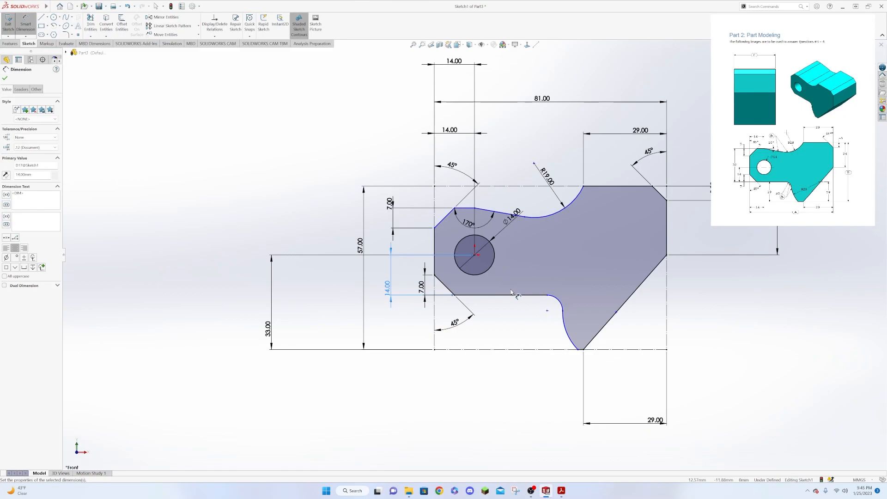
- Dimension the radius of the small concave arc at the lower horizontal line's right end as 5 mm
click(560, 303)
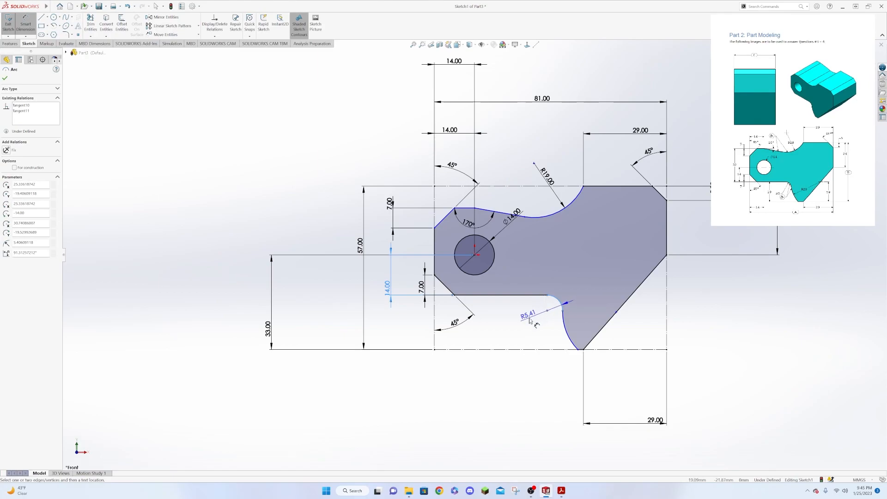
click(526, 318)
text(5)
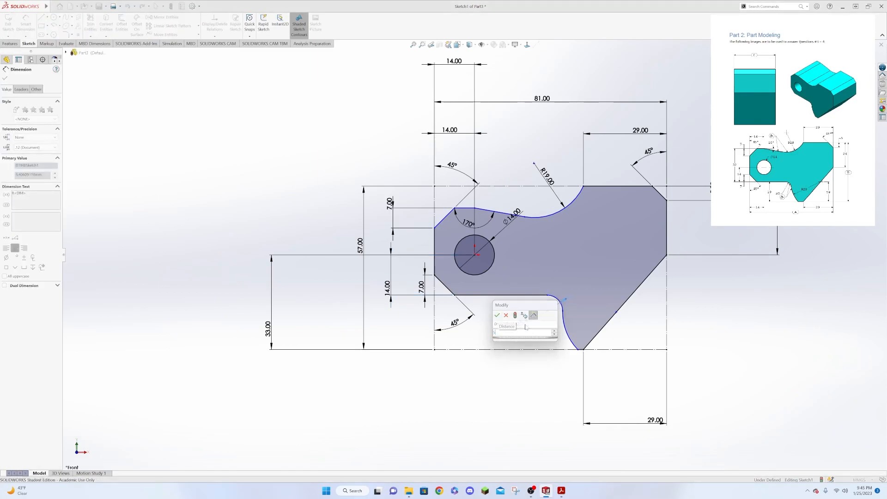
key(Return)
- Dimension the radius of the large concave arc below the small 5 mm arc as 29 mm
click(565, 328)
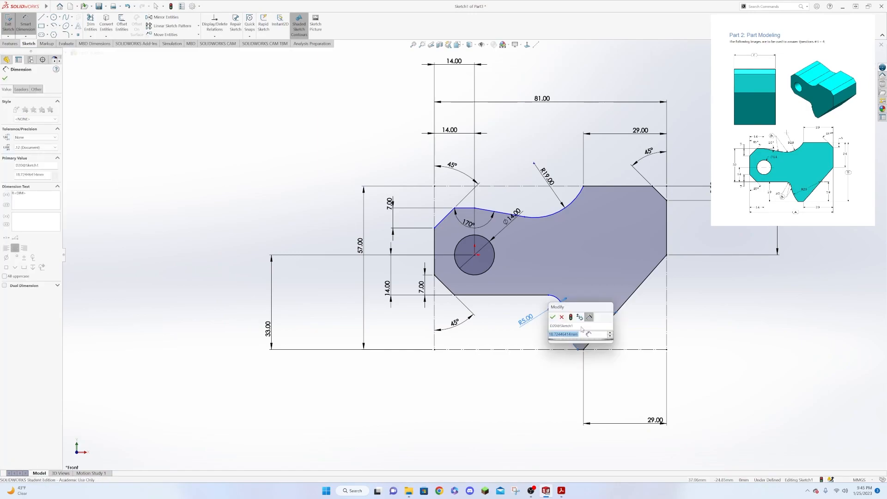
click(581, 330)
text(29)
key(Return)
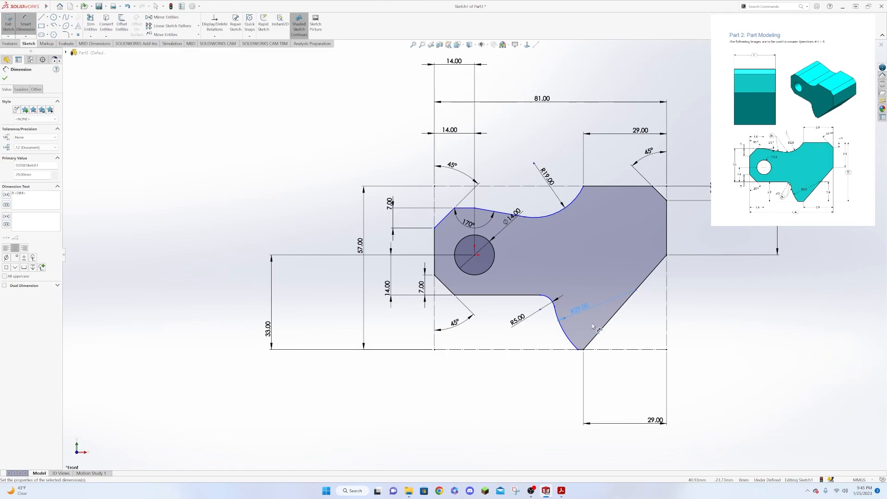
- Dimension the vertical distance from the large lower arc's centre to the construction rectangle's lower edge as 19 mm
click(636, 291)
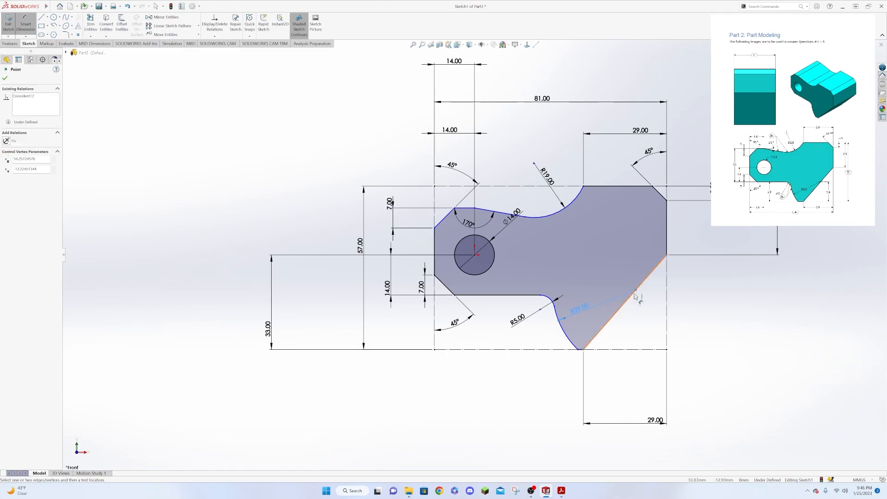
click(636, 350)
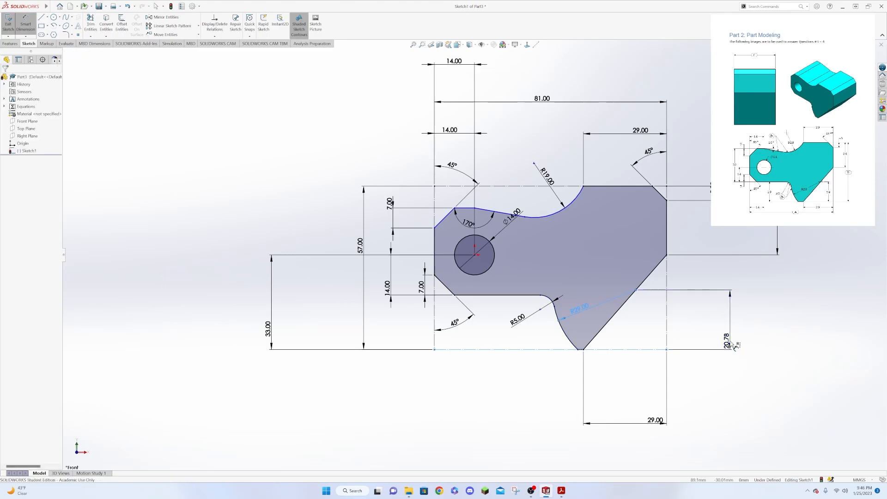
click(732, 344)
text(19)
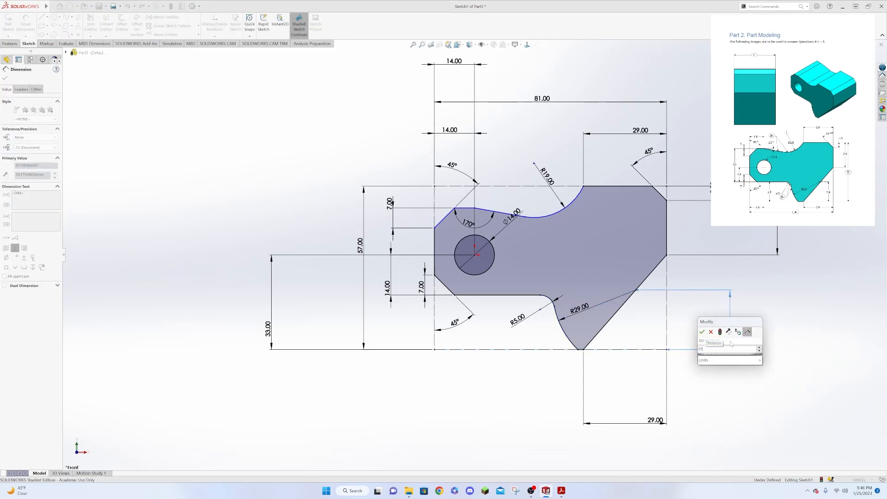
key(Return)
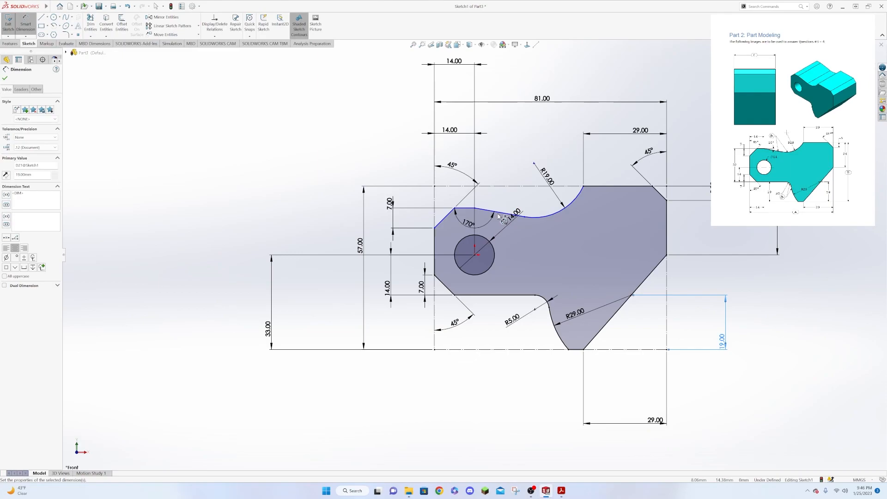
click(537, 220)
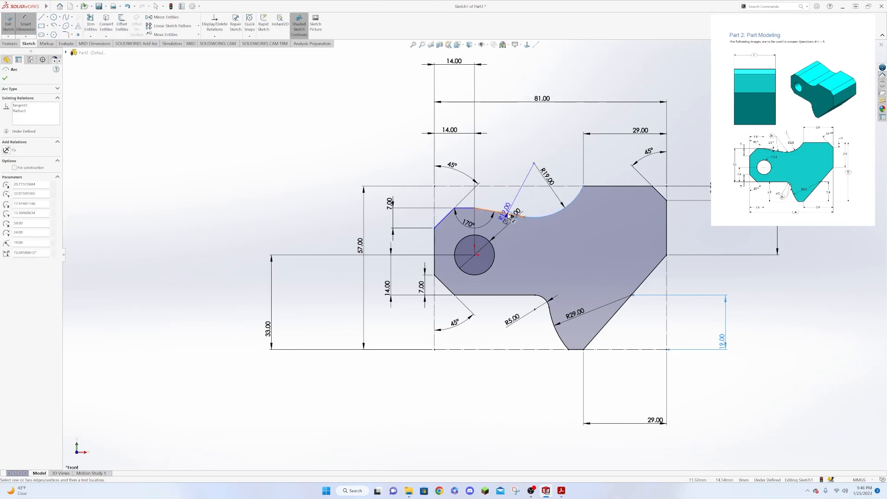
key(Escape)
key(Escape)
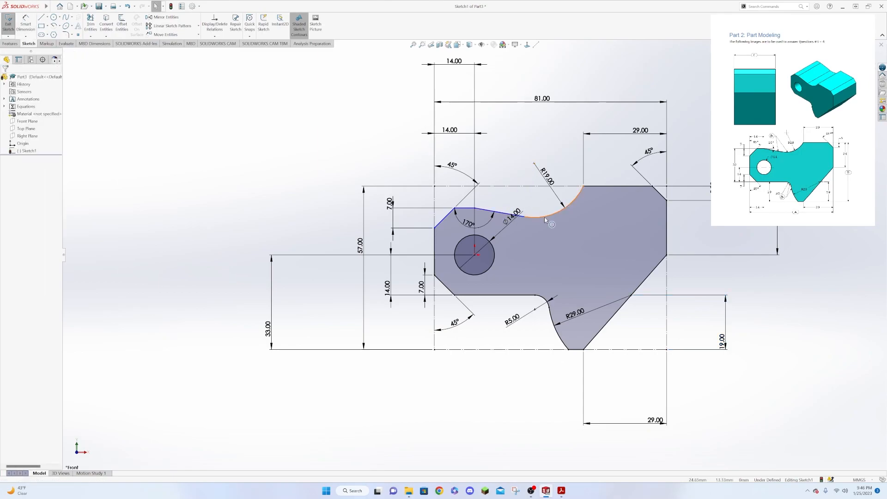
click(541, 219)
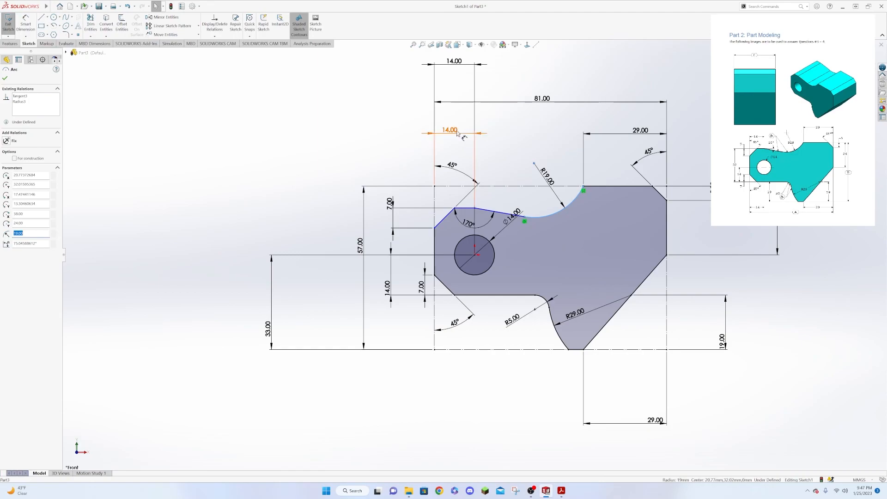
- Replace the 14 mm dimension of the upper horizontal line's right end with one measured to the profile's left vertical edge, keeping its value
mouse_move(456, 133)
mouse_down()
mouse_move(457, 143)
mouse_move(471, 139)
mouse_move(455, 140)
mouse_up()
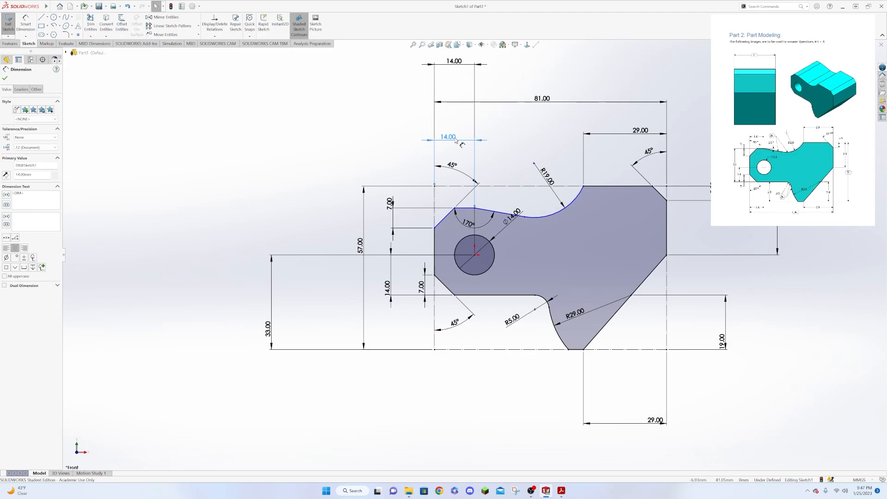
key(Delete)
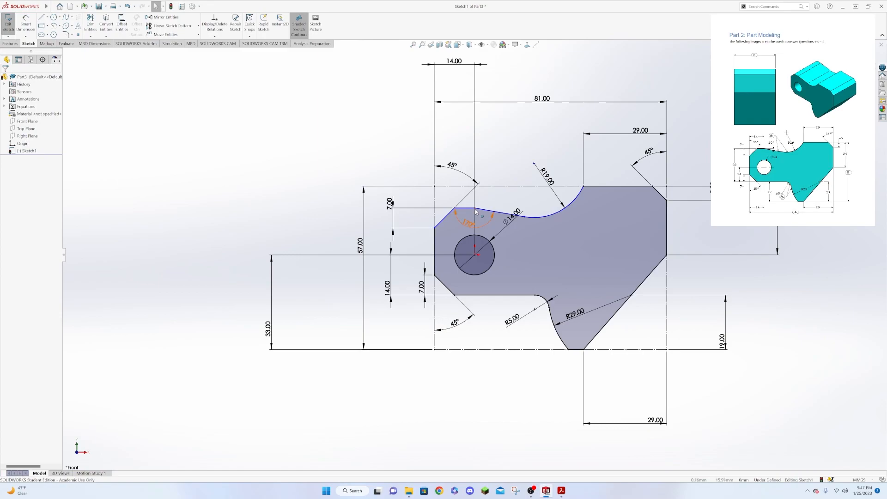
click(26, 23)
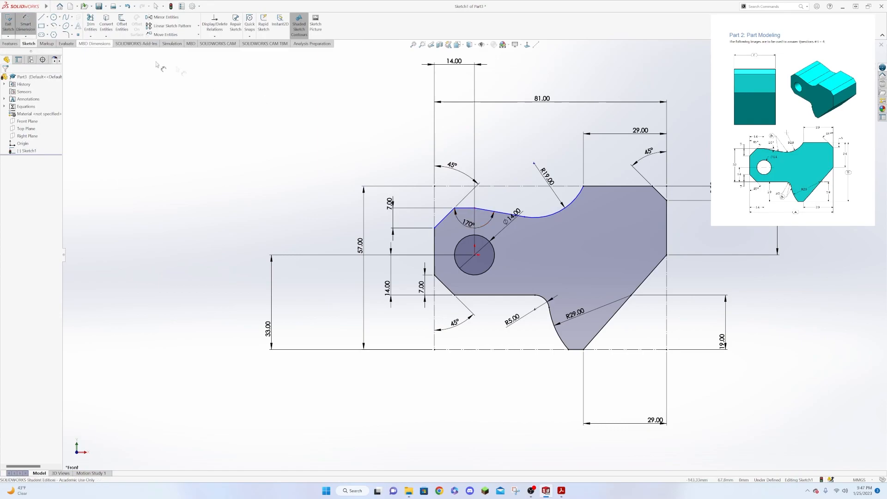
click(475, 210)
click(434, 240)
click(449, 158)
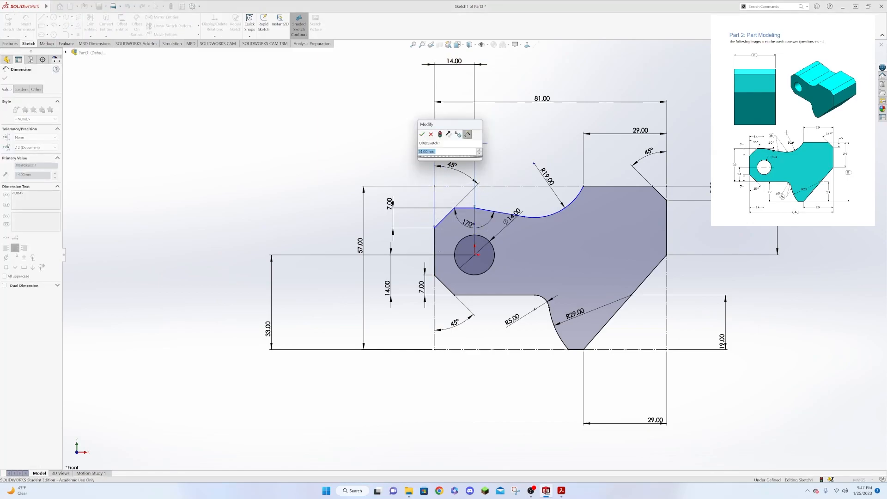
key(Return)
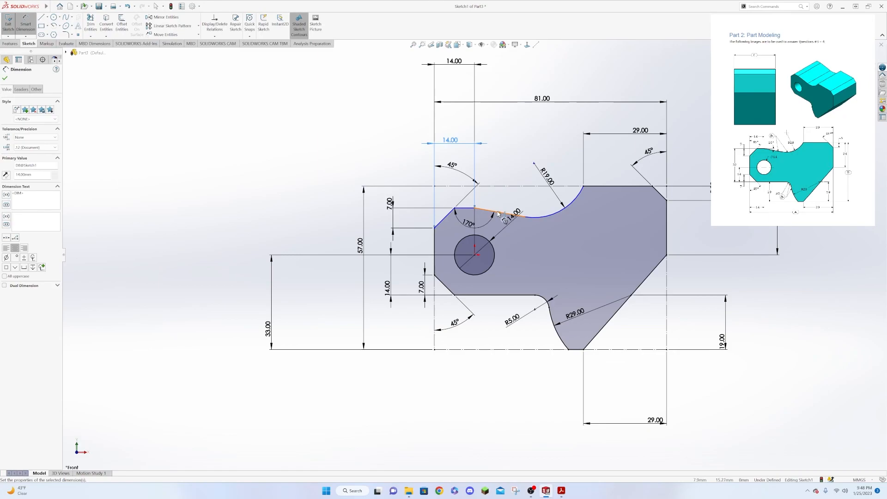
- Delete the 170° angle dimension and recreate it between the short upper horizontal line and the adjoining sloped line
click(469, 227)
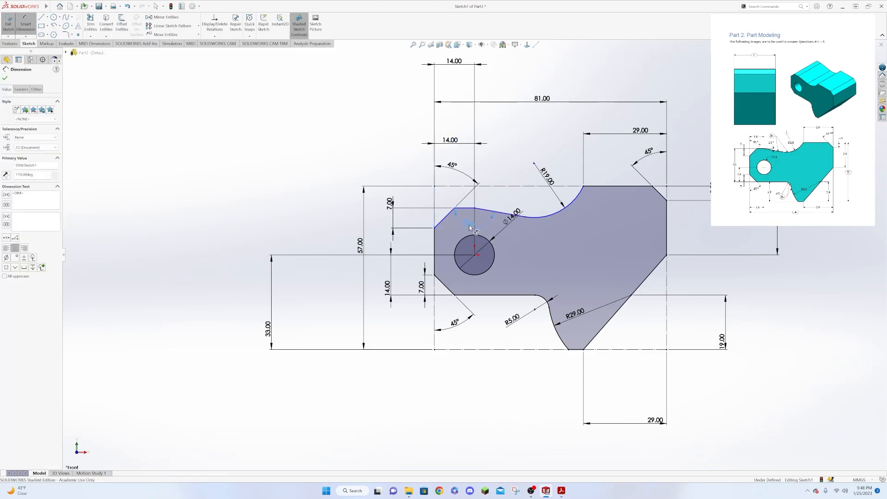
key(Delete)
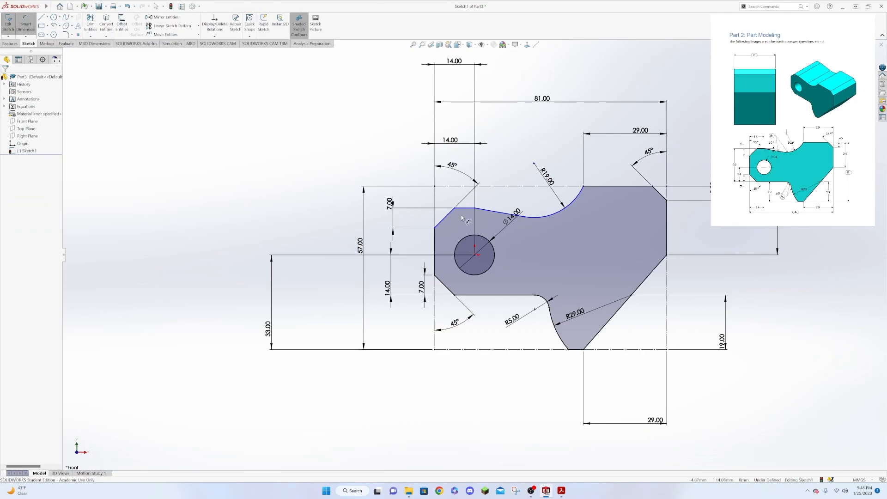
click(470, 210)
click(485, 214)
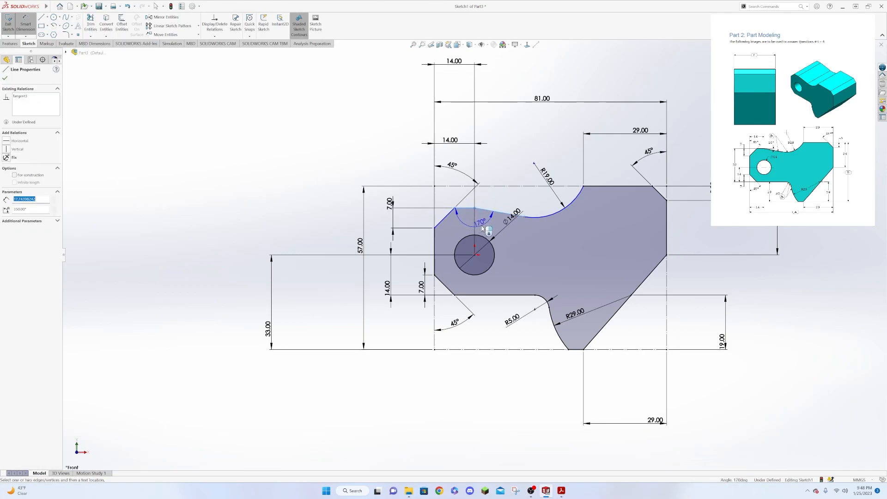
click(483, 223)
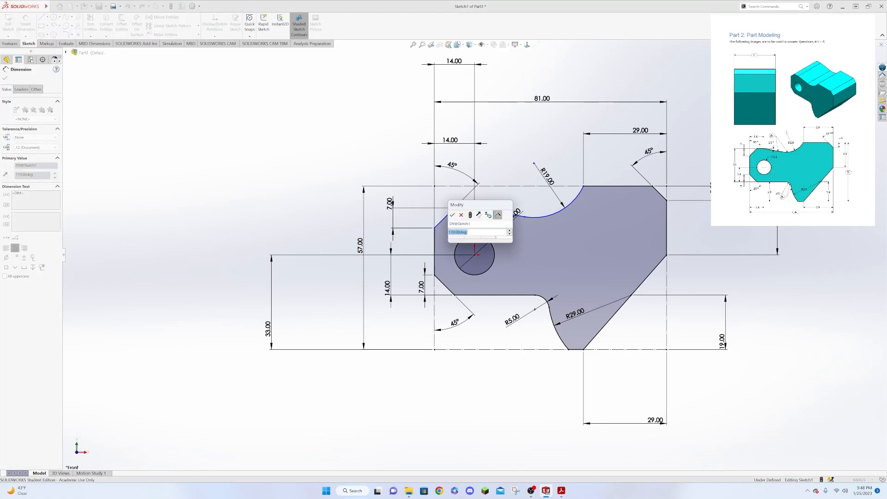
key(Return)
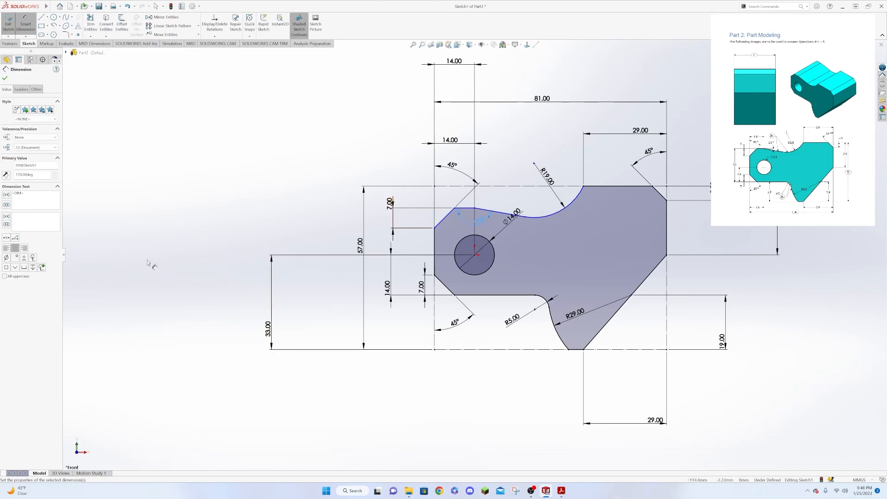
key(Escape)
drag(108, 207, 200, 369)
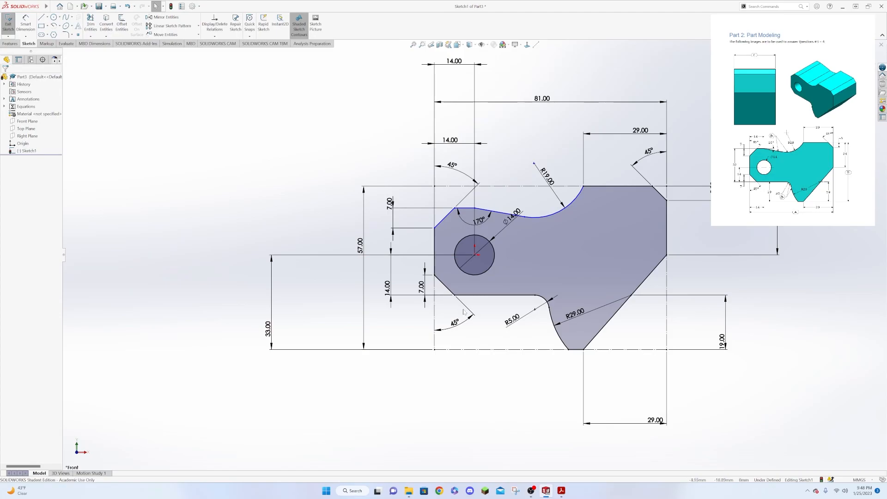
- Dimension the vertical distance between the short upper horizontal line and the lower horizontal line as 32 mm
click(472, 211)
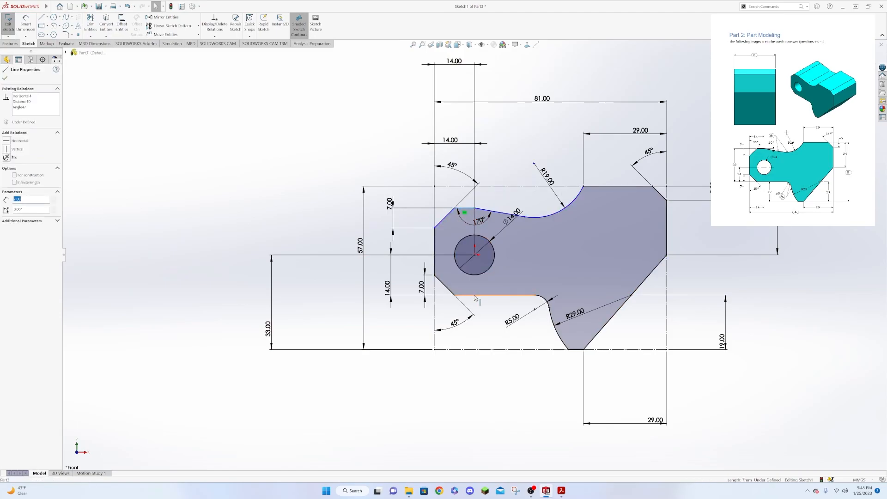
key(Escape)
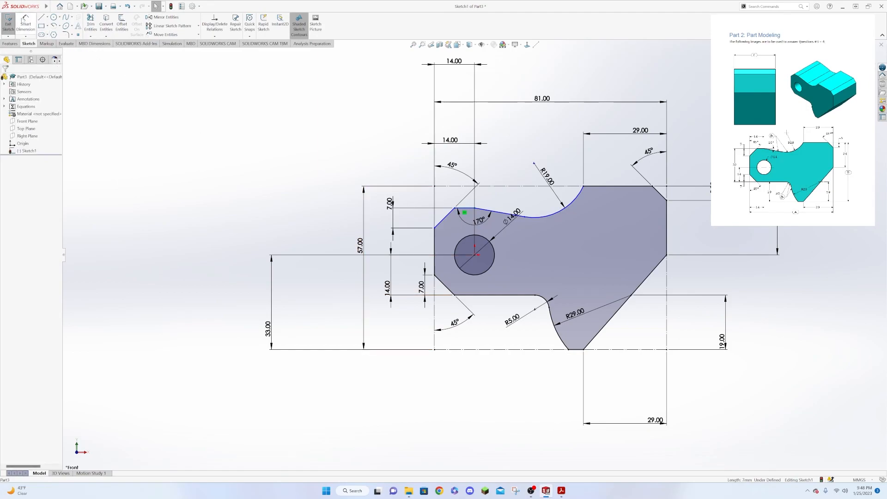
click(25, 21)
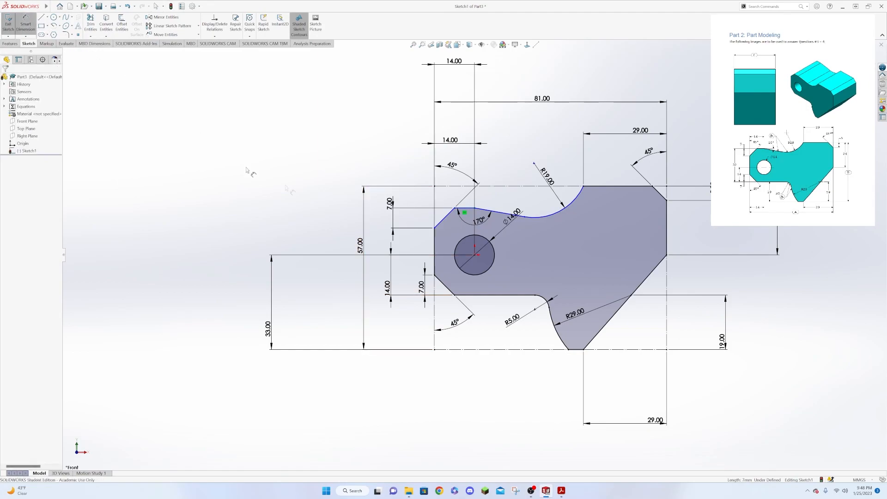
click(471, 209)
click(481, 297)
click(324, 277)
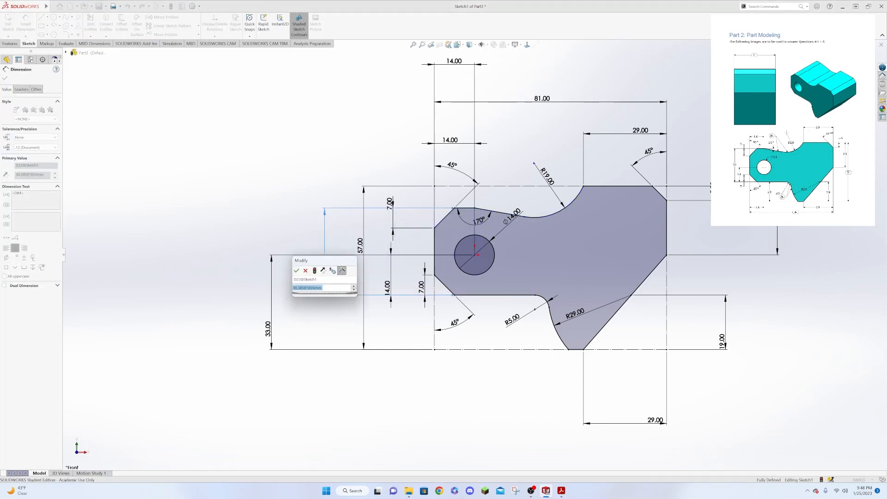
text(32)
key(Return)
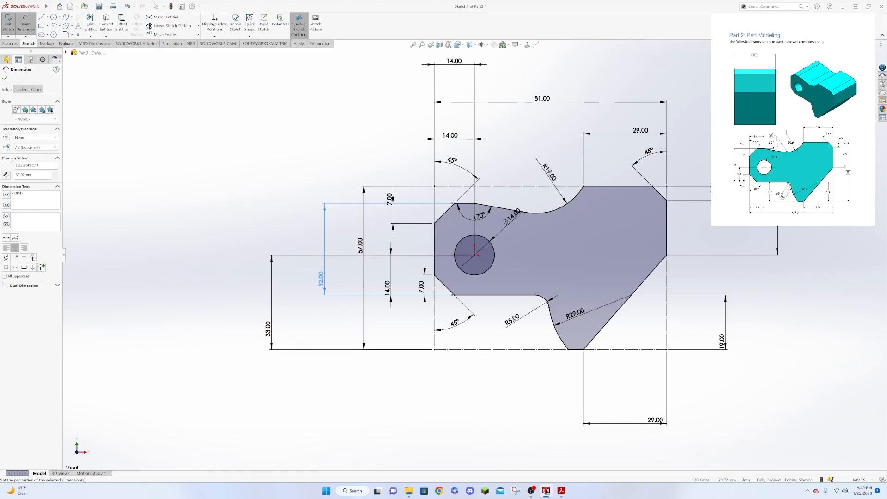
- Exit the sketch and extrude the profile in the reversed direction, with a blind depth equal to the global variable "c"
click(860, 54)
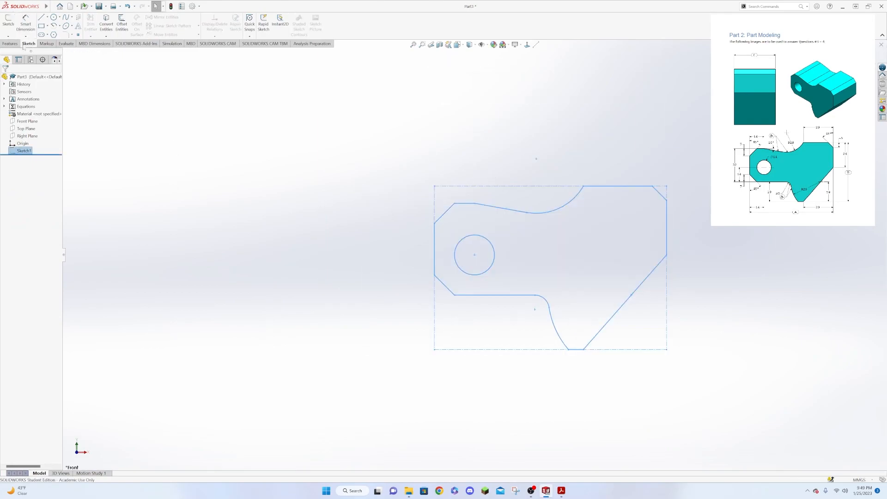
click(10, 43)
click(11, 23)
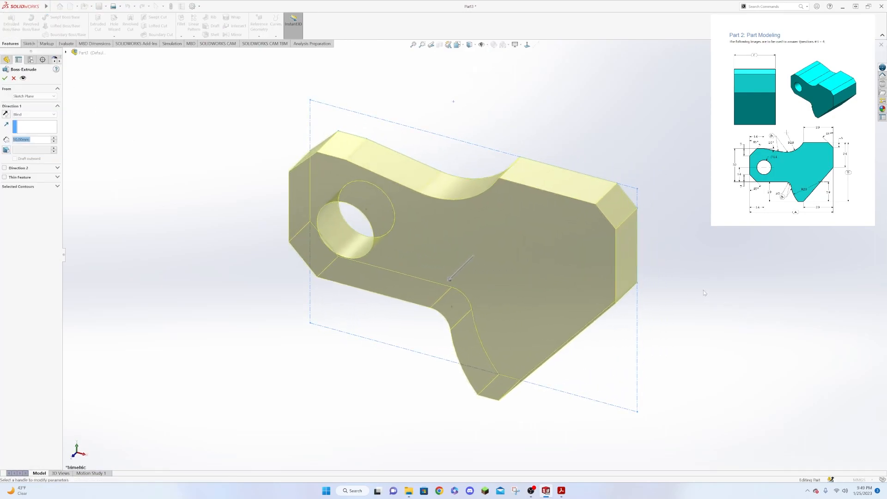
middle_drag(703, 290, 698, 266)
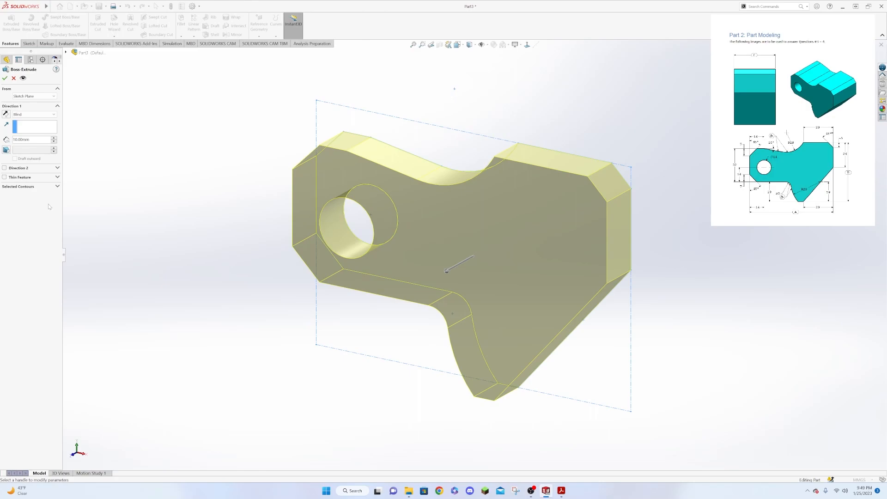
click(6, 114)
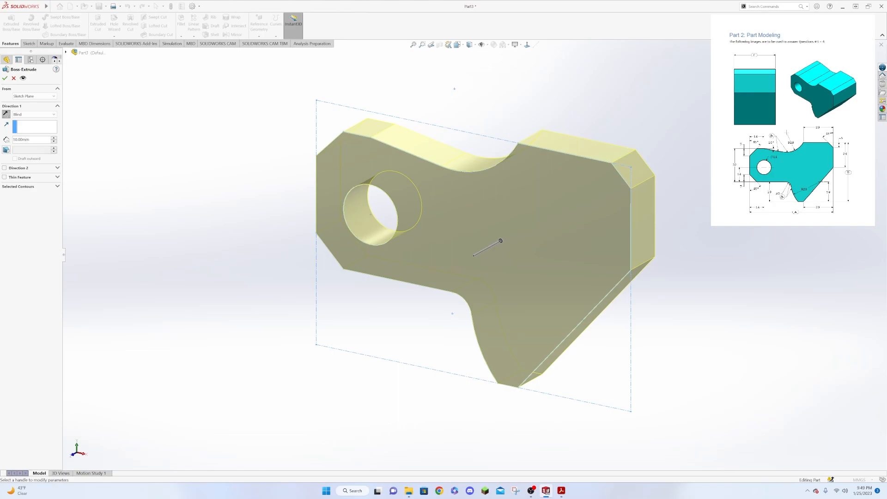
drag(30, 139, 12, 139)
text("c")
key(Return)
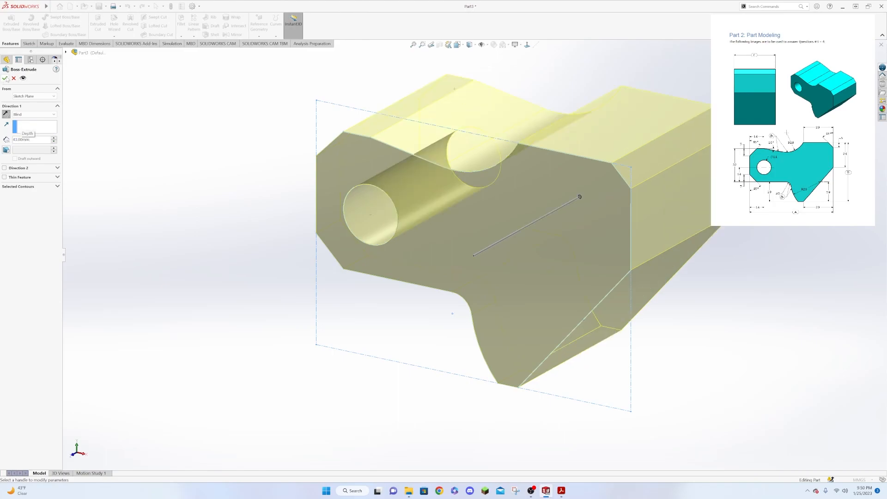
click(6, 79)
middle_drag(757, 254, 834, 249)
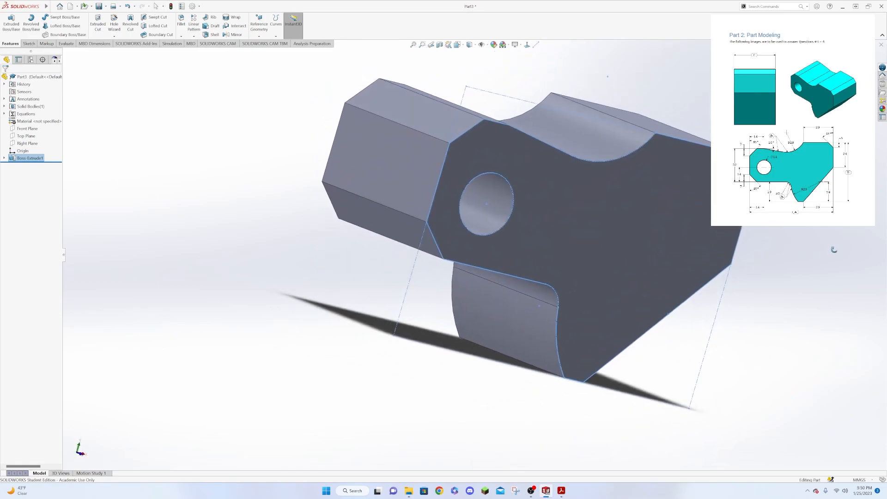
middle_drag(288, 276, 248, 303)
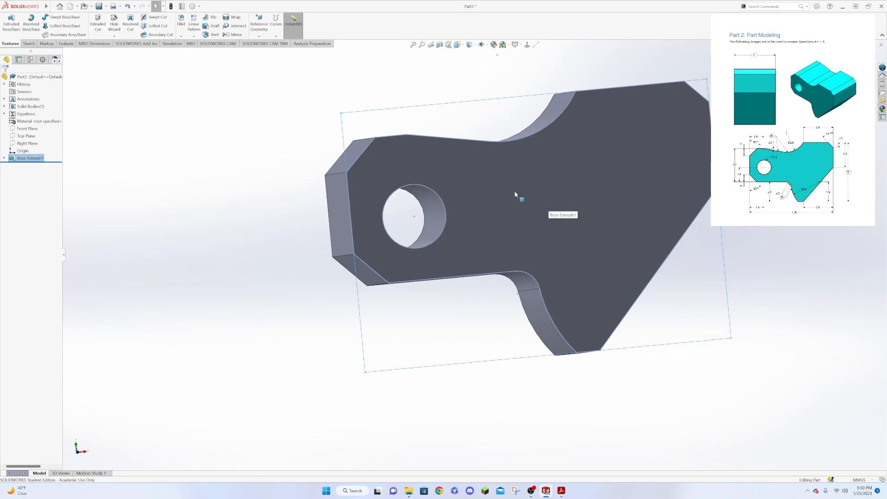
key(Escape)
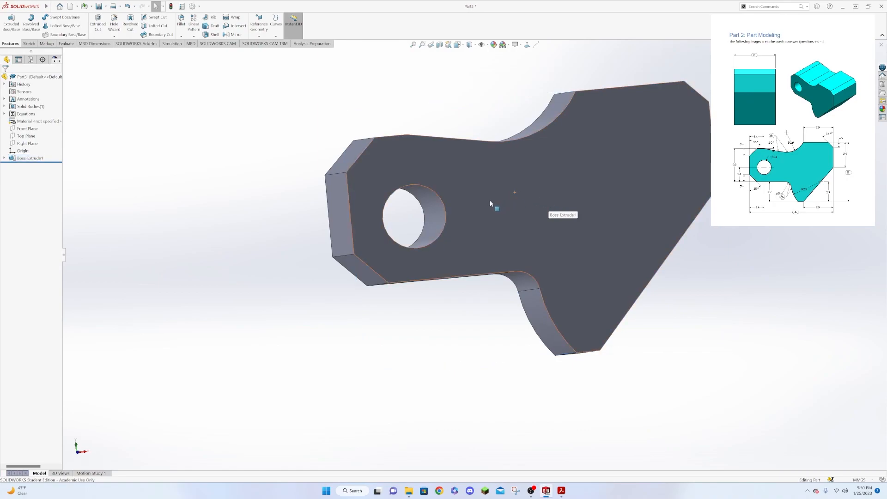
click(387, 165)
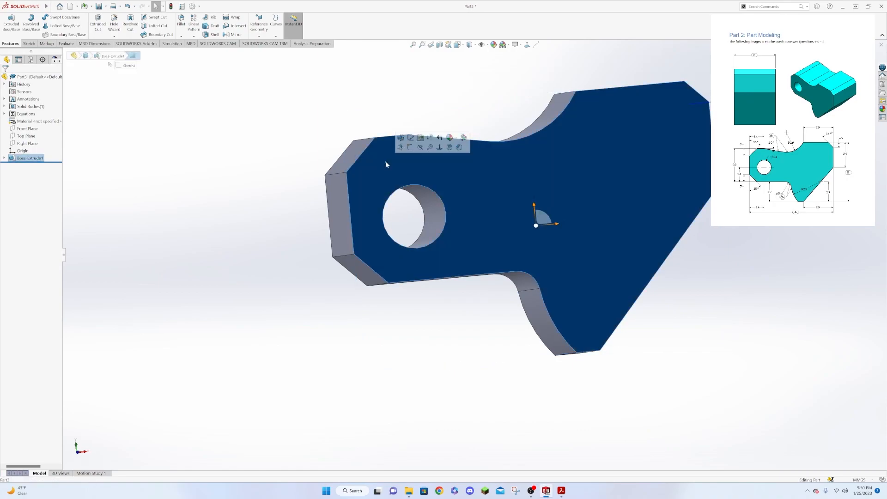
- Assign the AISI 1020 material from the Steel category of the SOLIDWORKS Materials library to the part
click(25, 122)
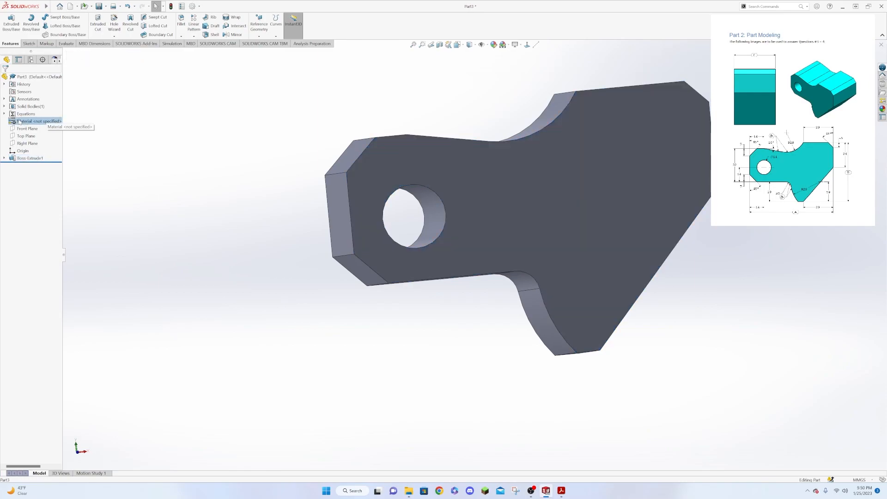
right_click(20, 122)
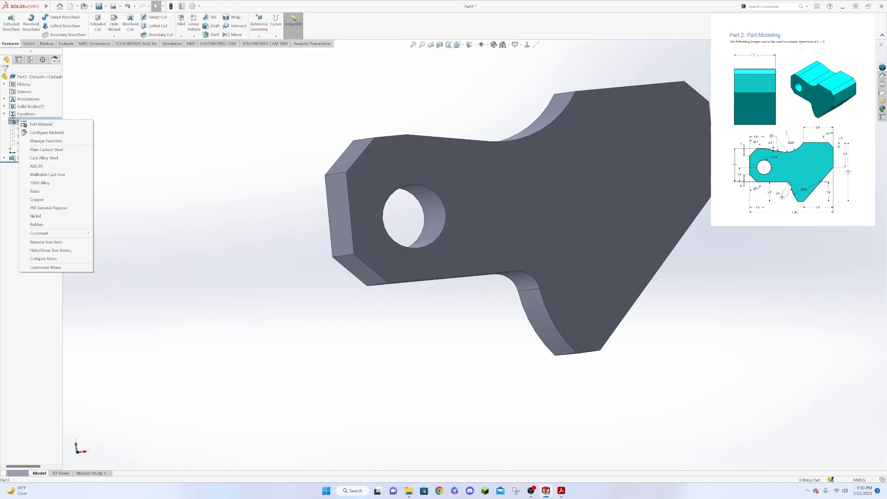
click(41, 127)
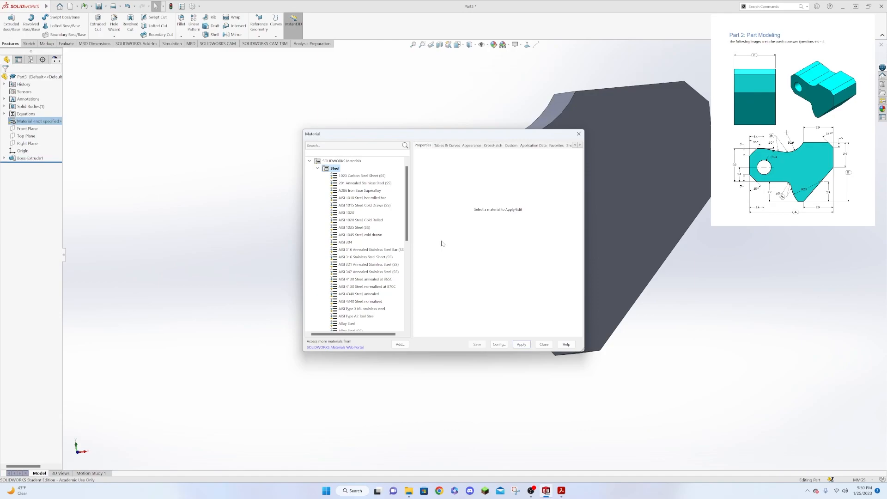
mouse_move(407, 214)
mouse_down()
mouse_move(406, 254)
mouse_move(401, 199)
mouse_up()
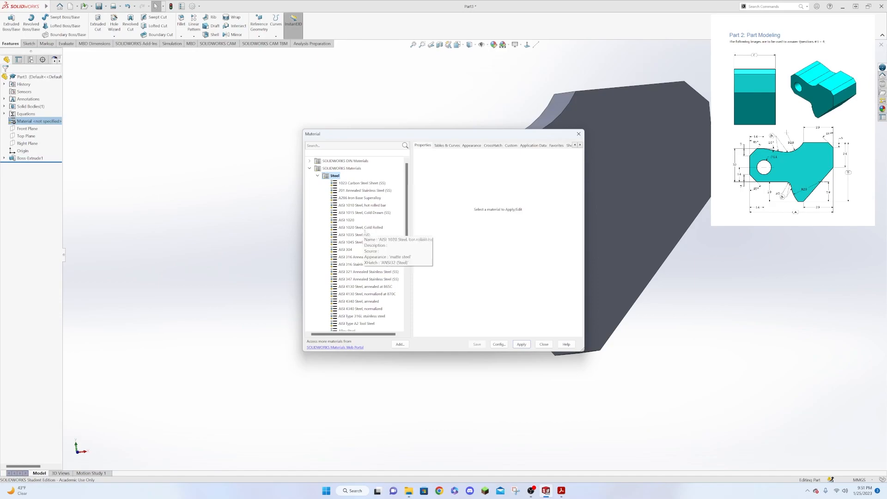
click(348, 221)
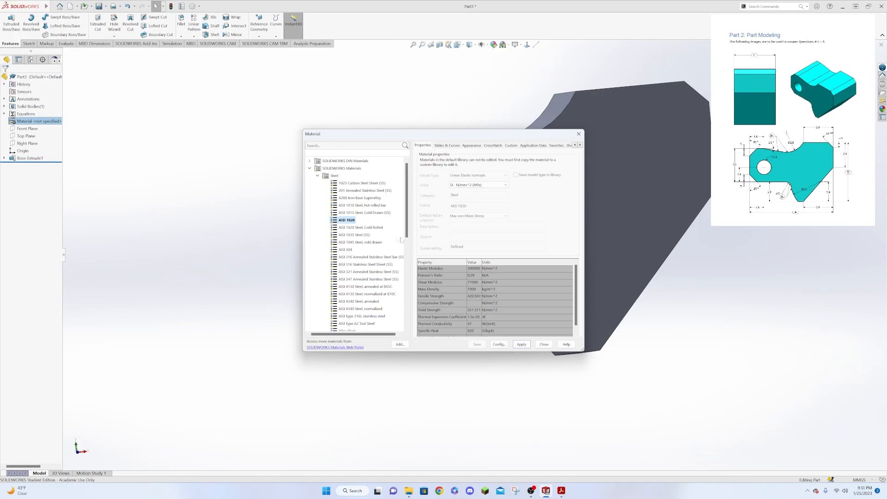
click(363, 228)
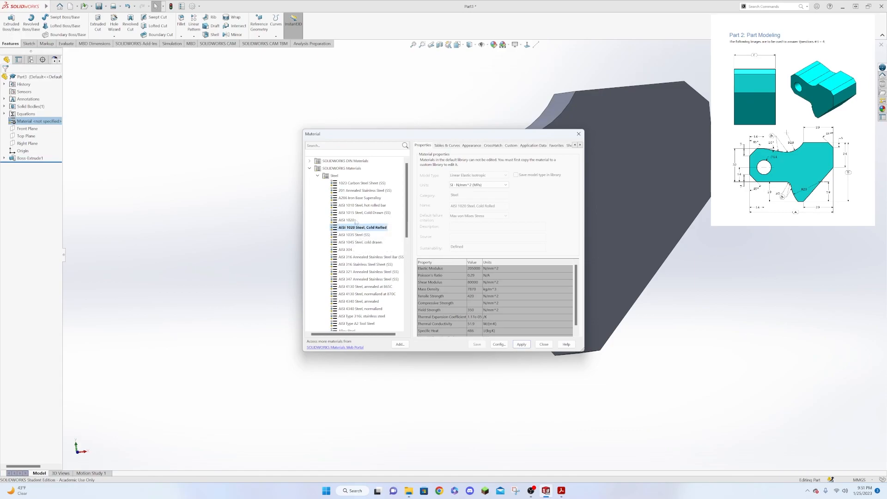
click(353, 220)
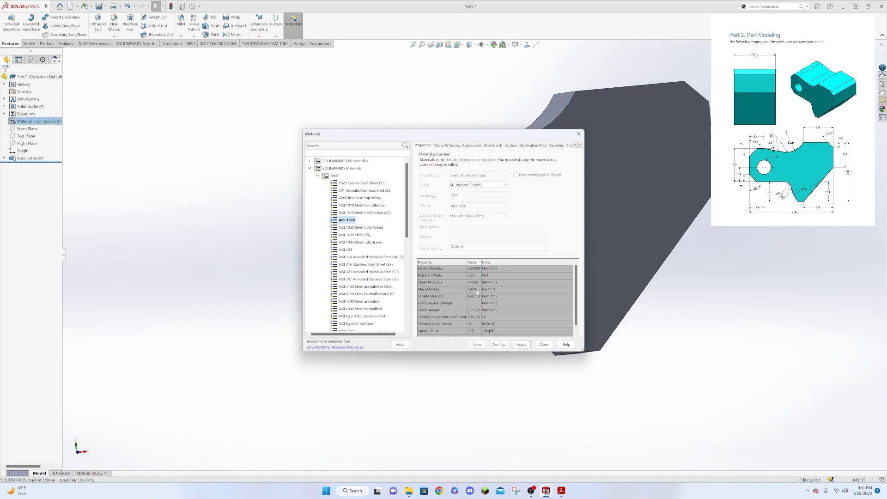
click(520, 344)
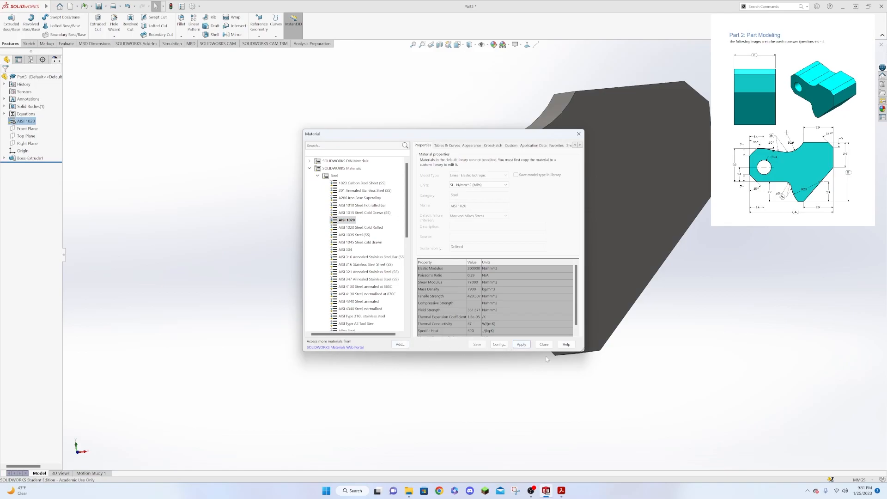
click(543, 344)
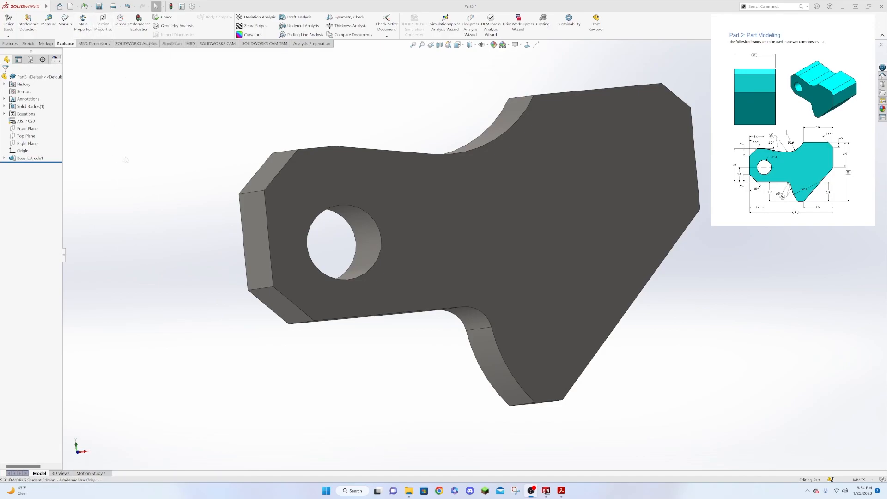
drag(92, 241, 328, 468)
click(10, 43)
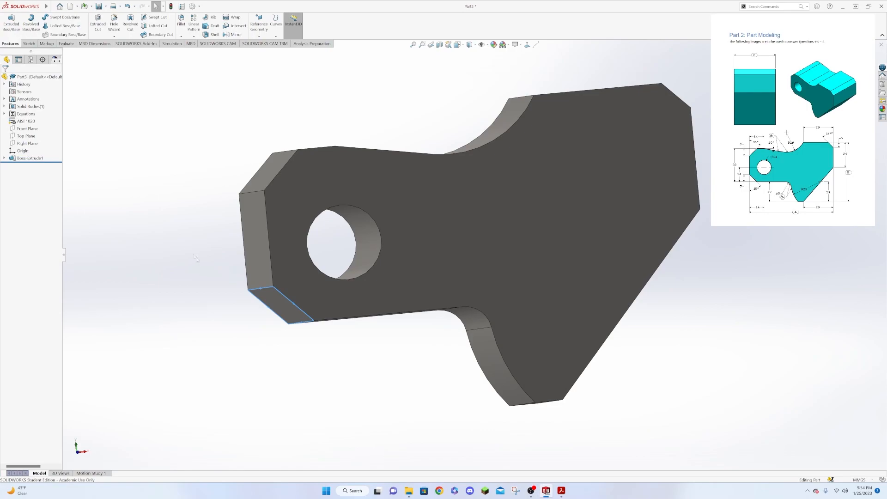
drag(94, 186, 402, 471)
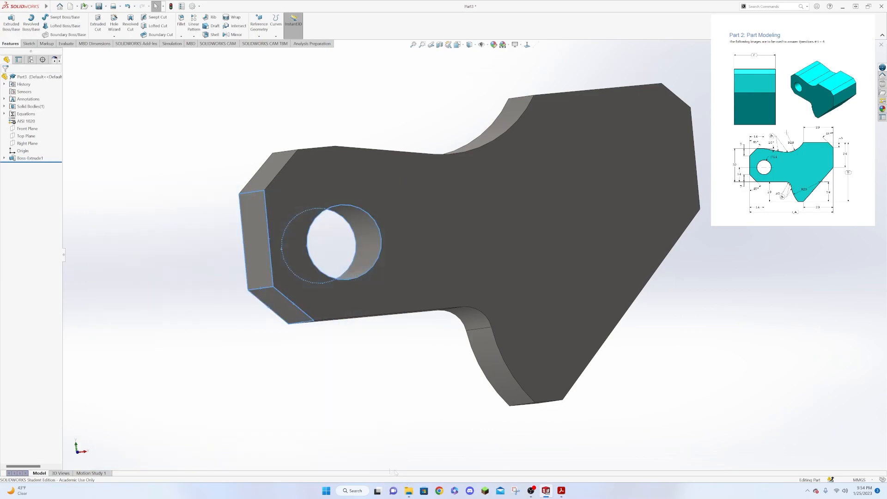
drag(102, 259, 200, 411)
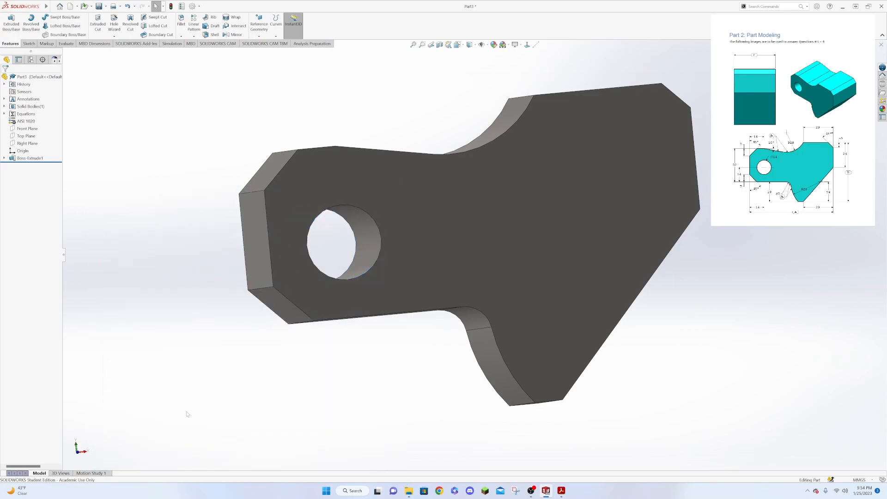
click(436, 262)
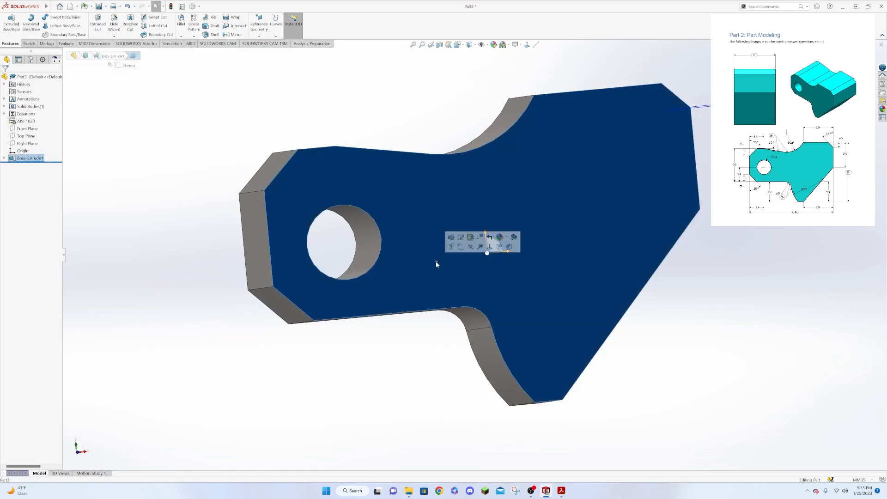
click(256, 251)
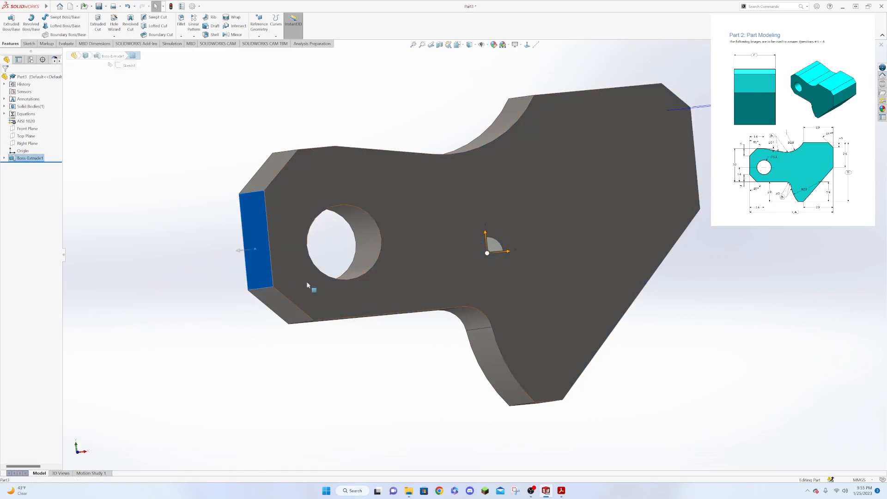
click(307, 282)
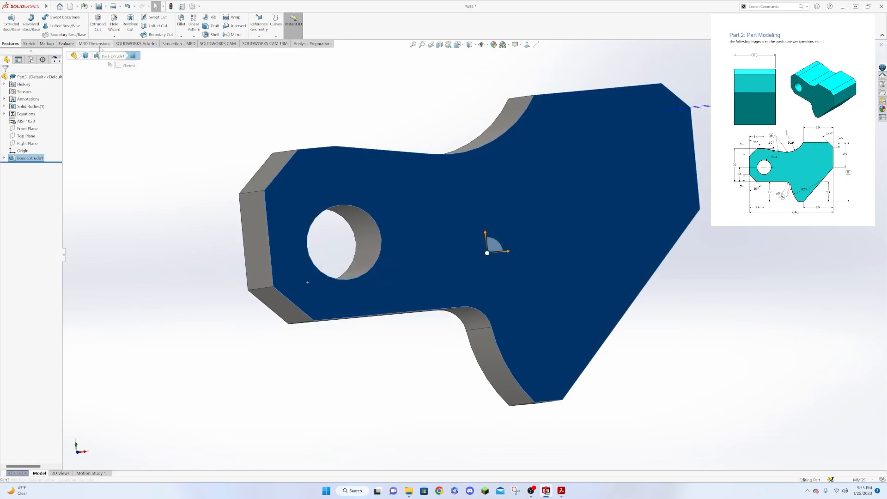
- Check the part's mass properties, enlarging the report to read the mass and center of mass, and close it
click(65, 43)
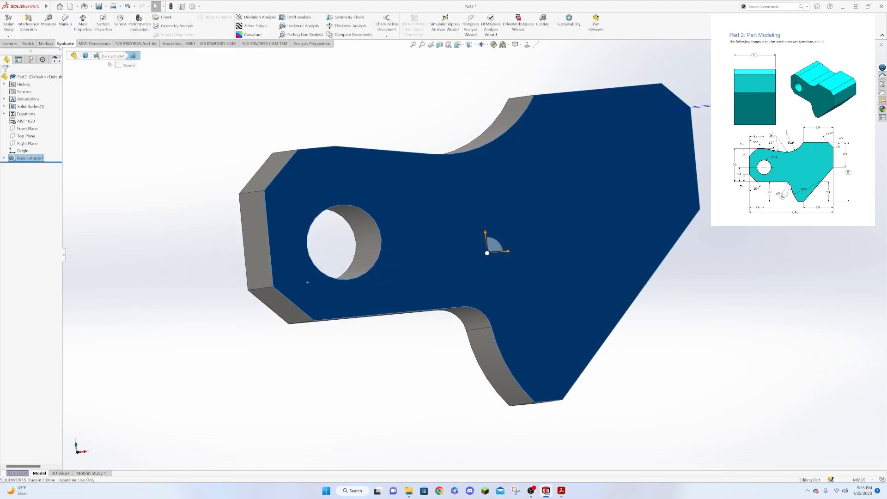
click(83, 20)
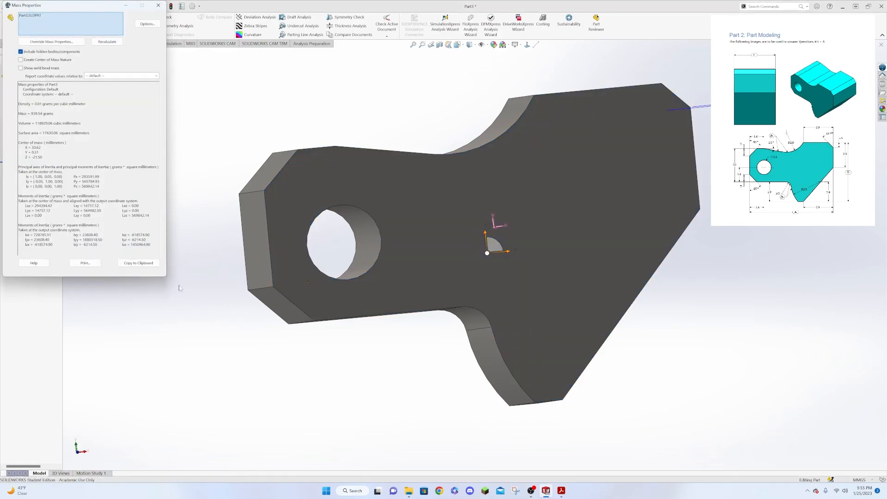
drag(162, 276, 240, 338)
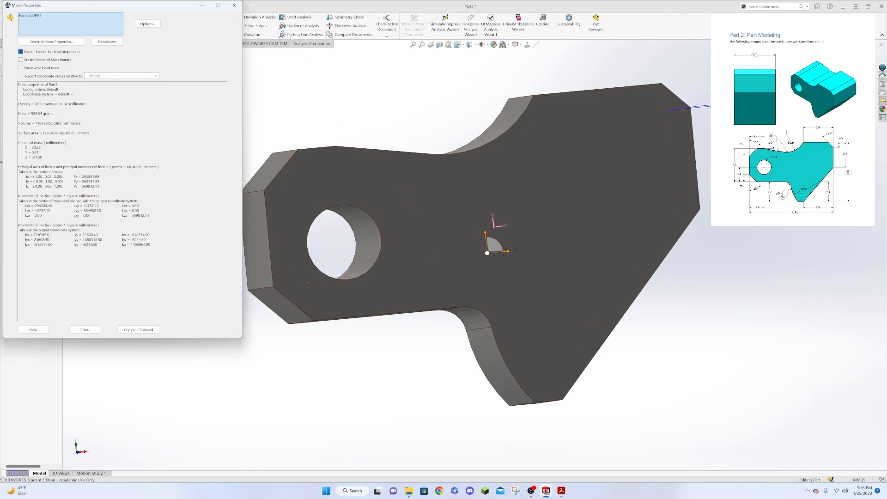
click(235, 6)
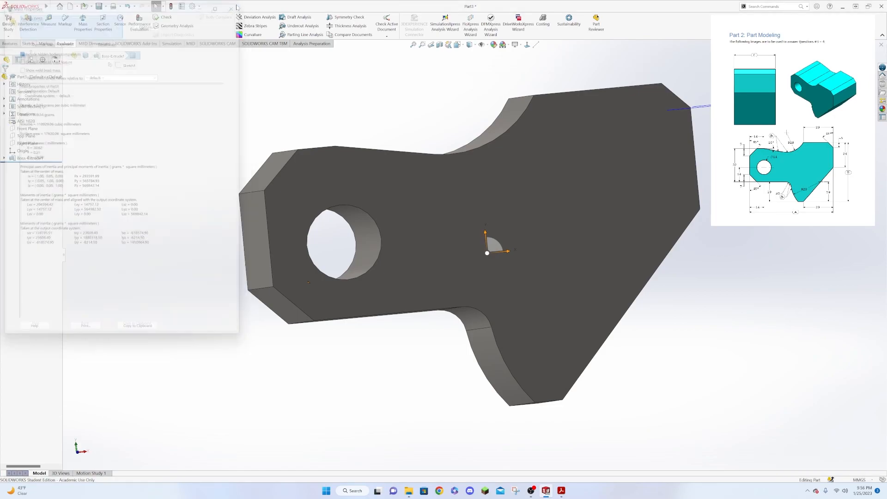